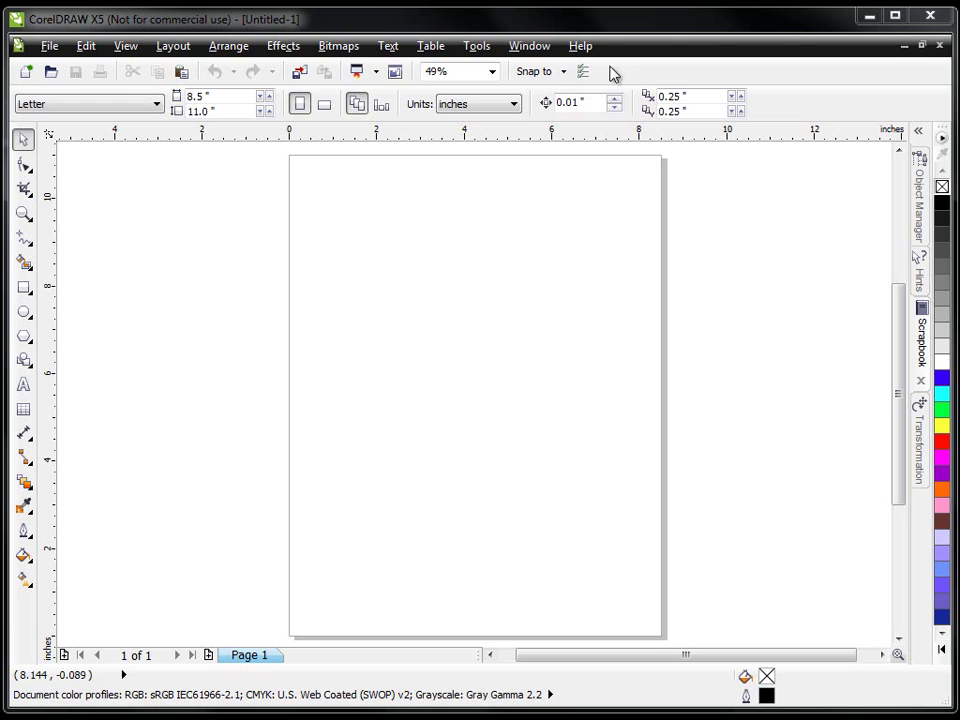
- Turn on the Zoom toolbar from Window > Toolbars
click(528, 47)
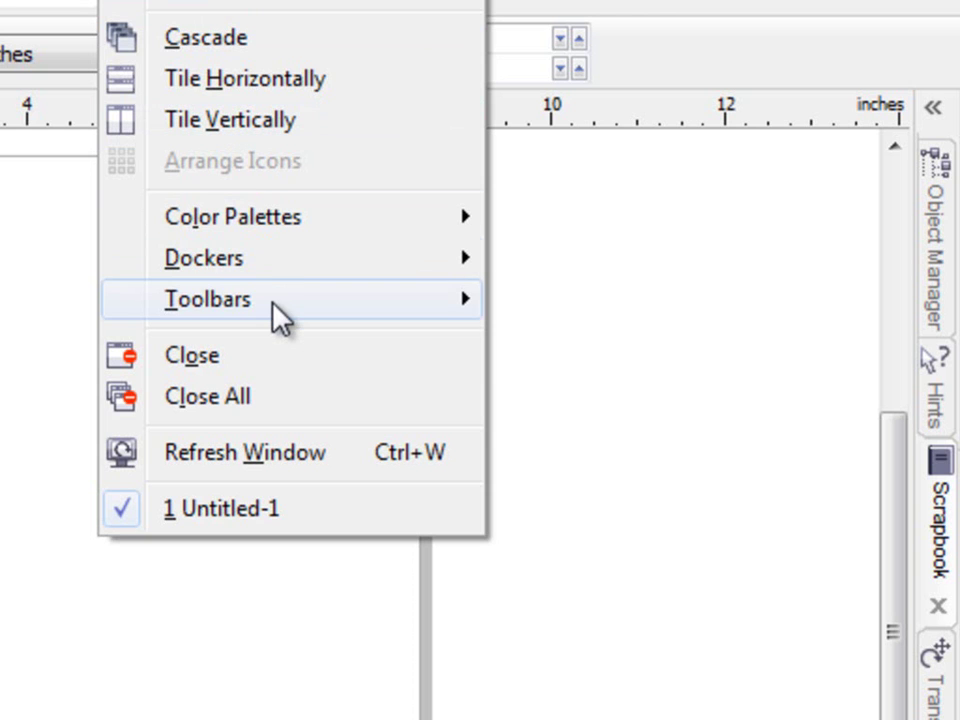
mouse_move(272, 305)
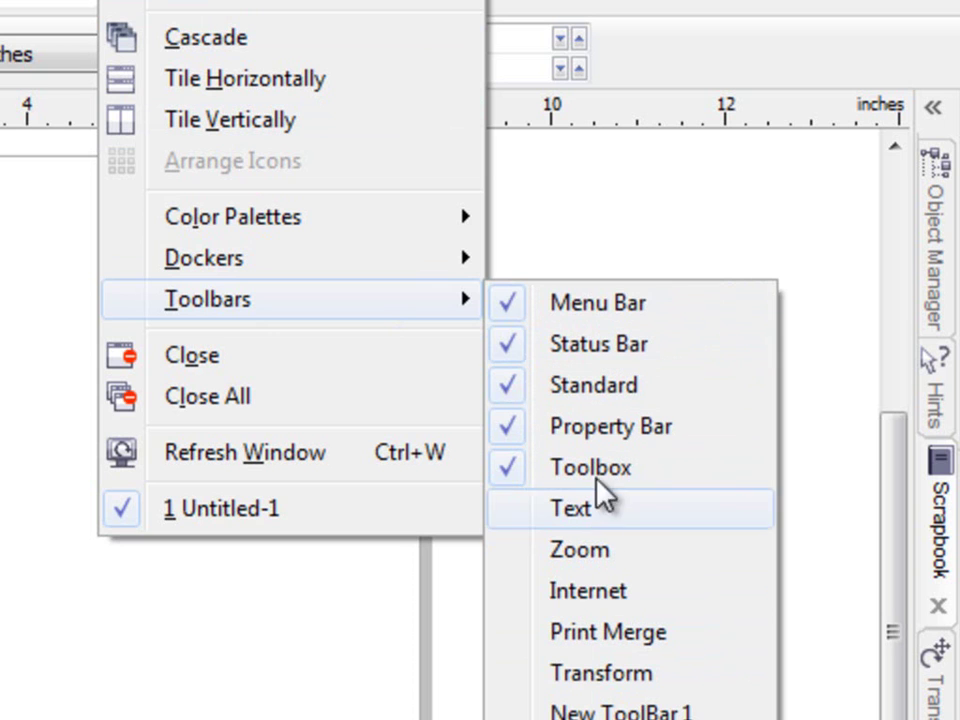
click(596, 553)
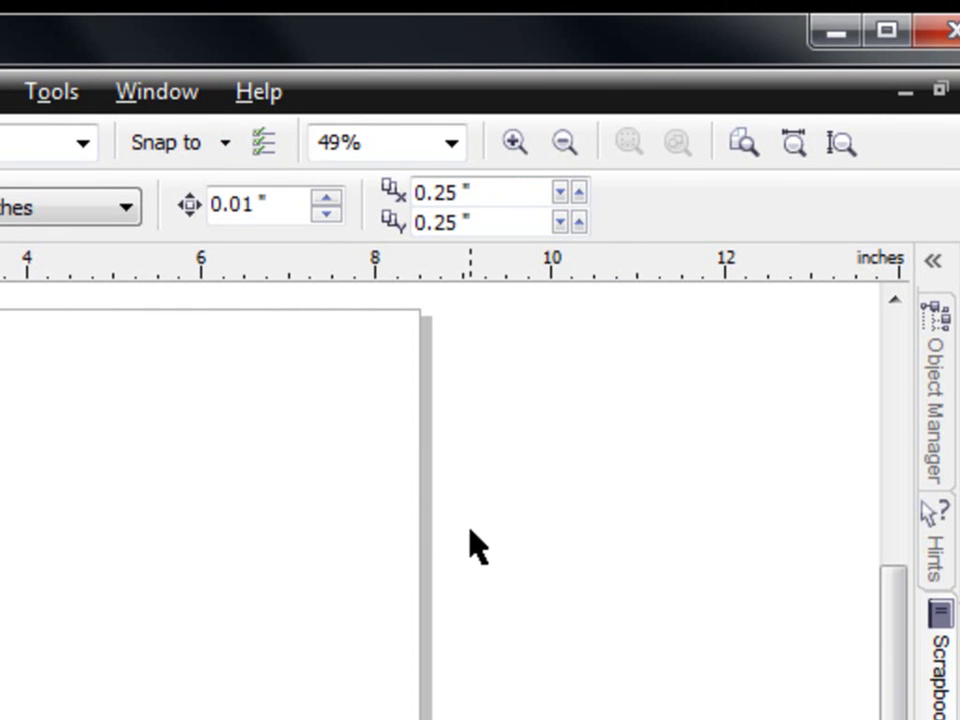
click(152, 93)
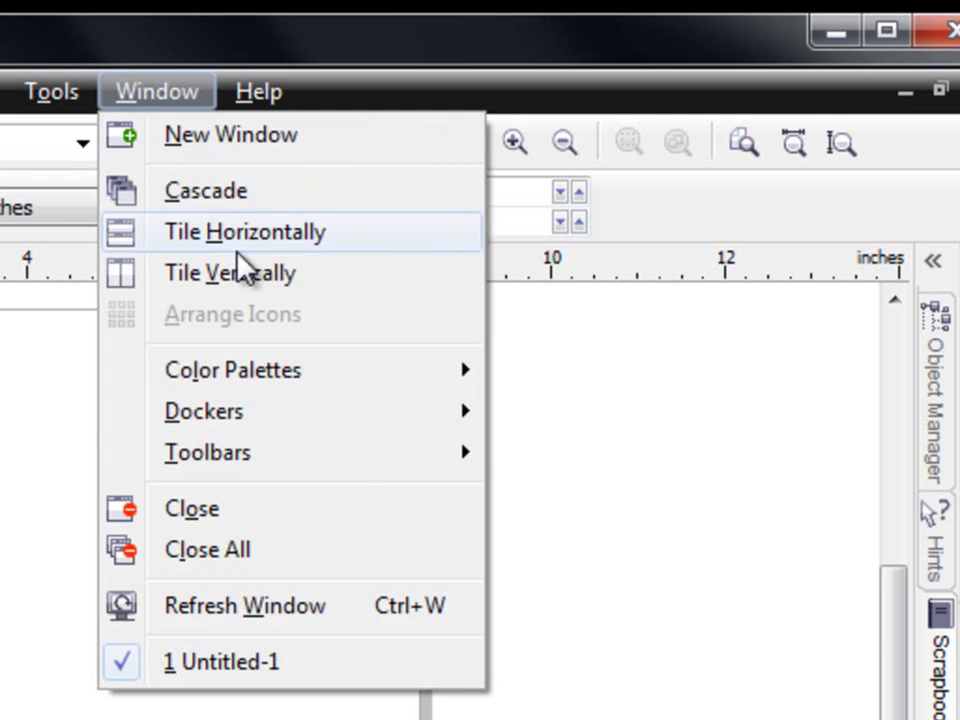
mouse_move(308, 465)
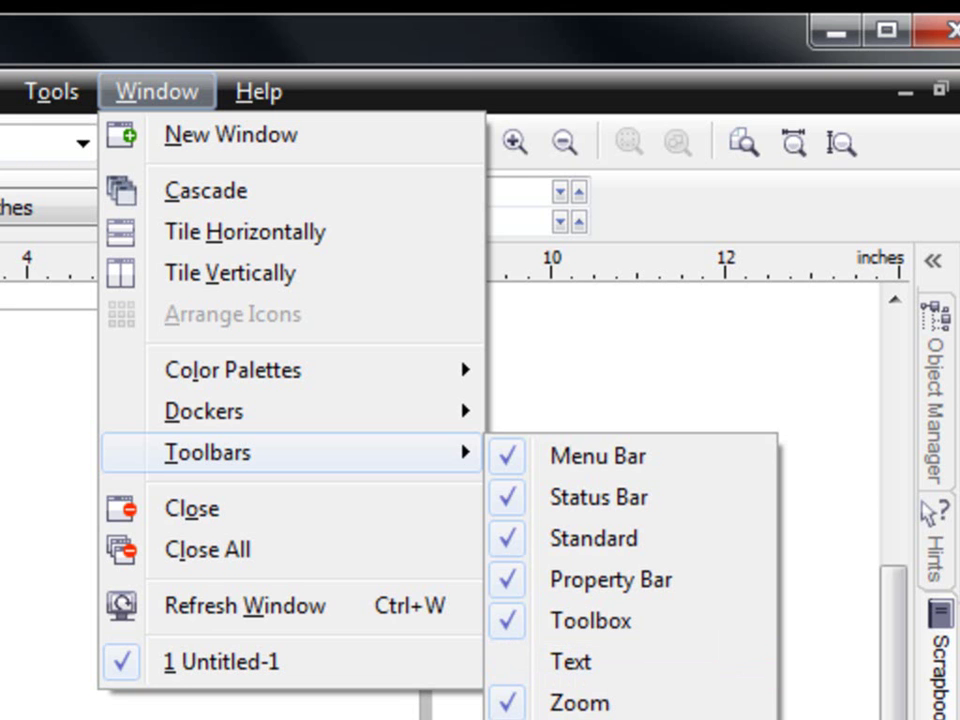
key(Escape)
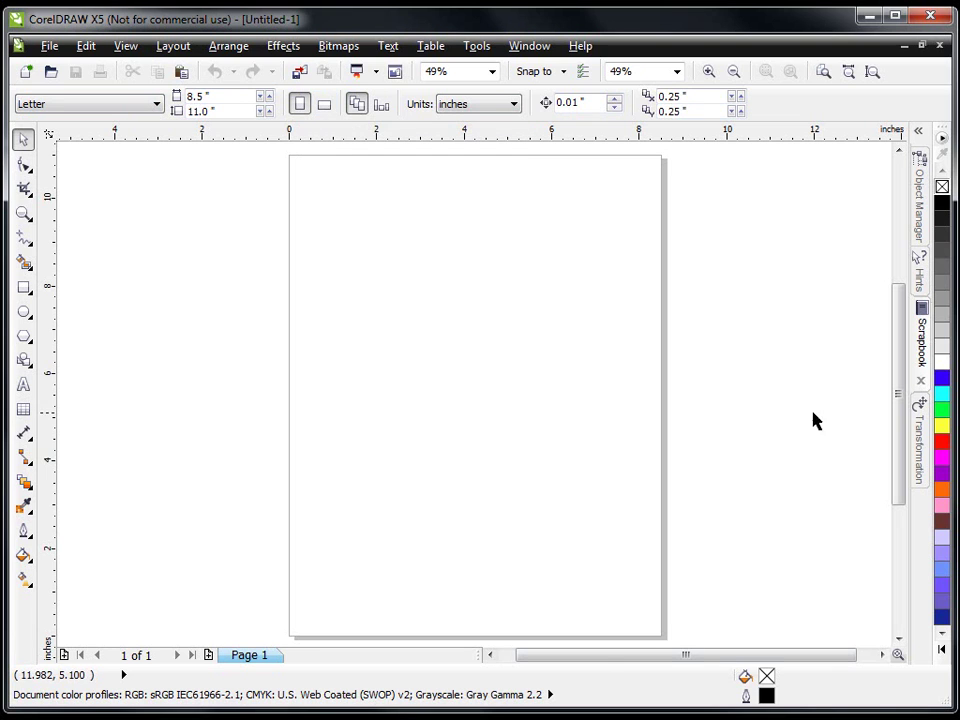
- Set the Letter page to landscape, 11.0 × 8.5 inches, after briefly trying portrait
click(326, 108)
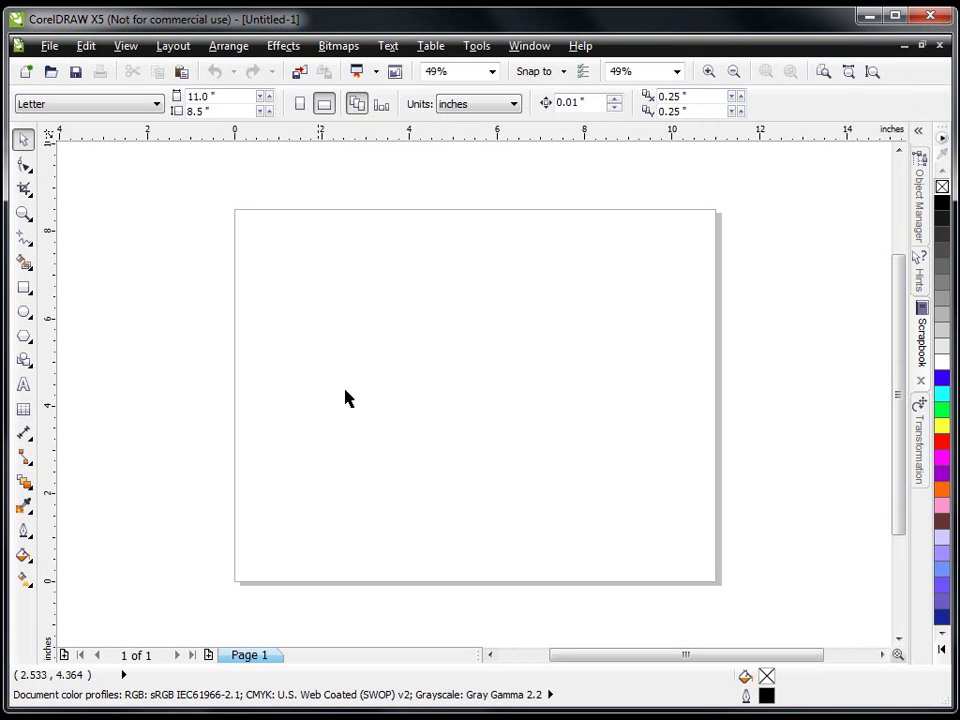
click(300, 106)
click(326, 108)
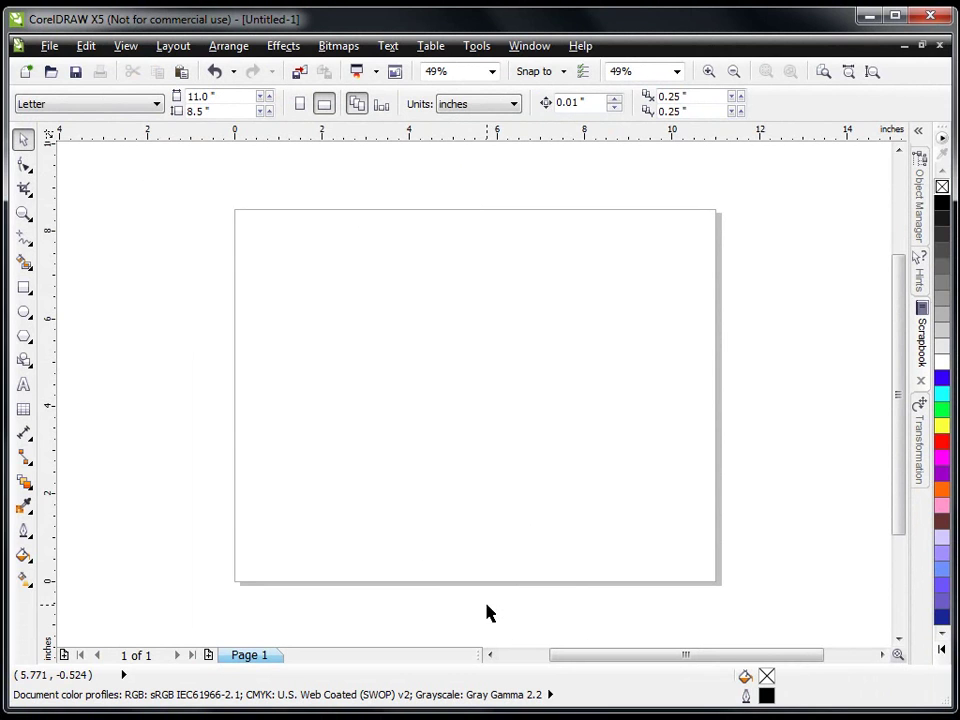
- Compare the page-width, whole-page and page-height zooms, settling on Zoom to Page Height at 63%
click(873, 73)
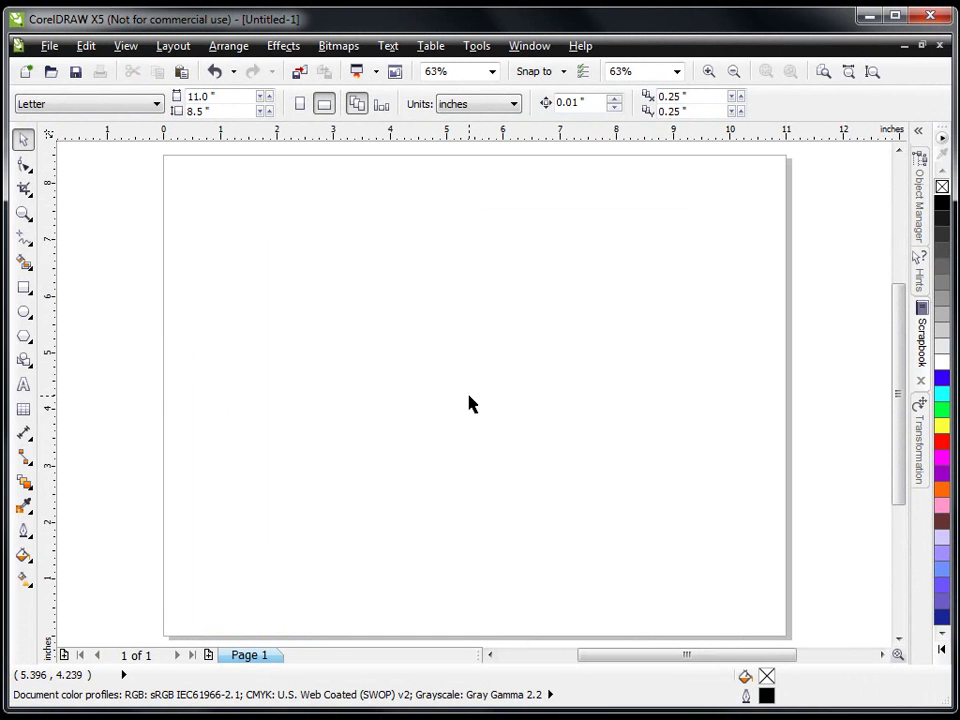
click(849, 73)
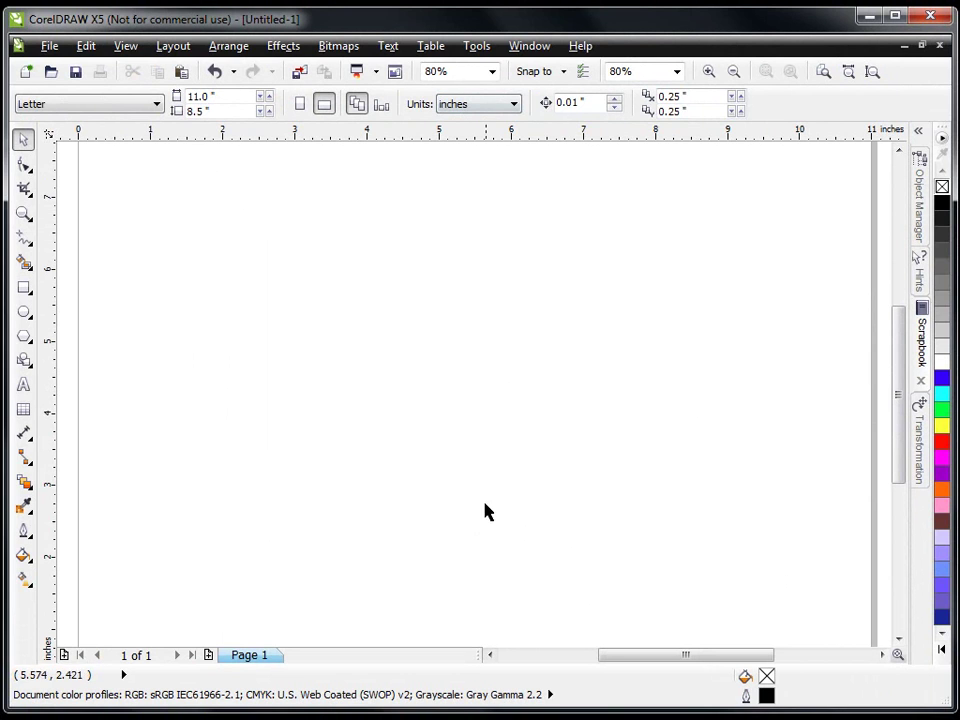
click(826, 77)
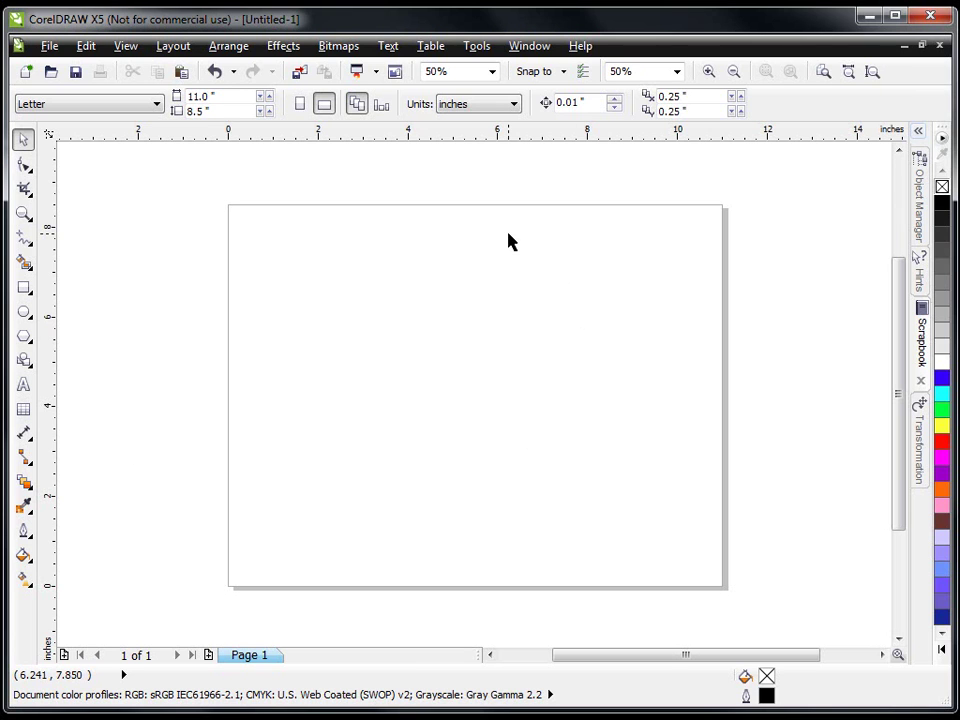
click(872, 73)
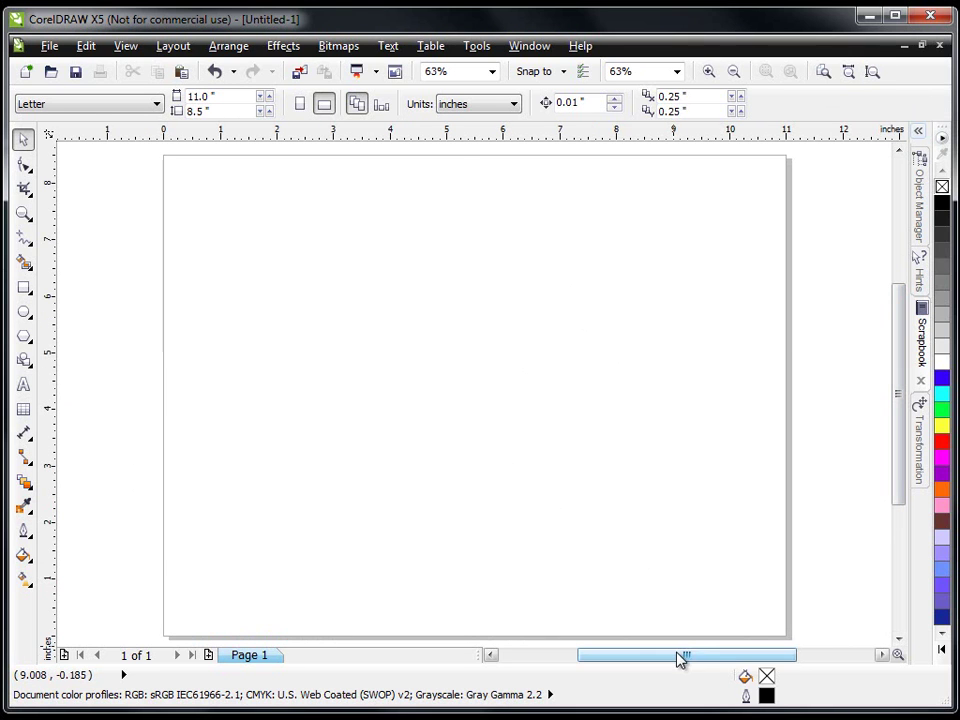
drag(679, 656, 568, 681)
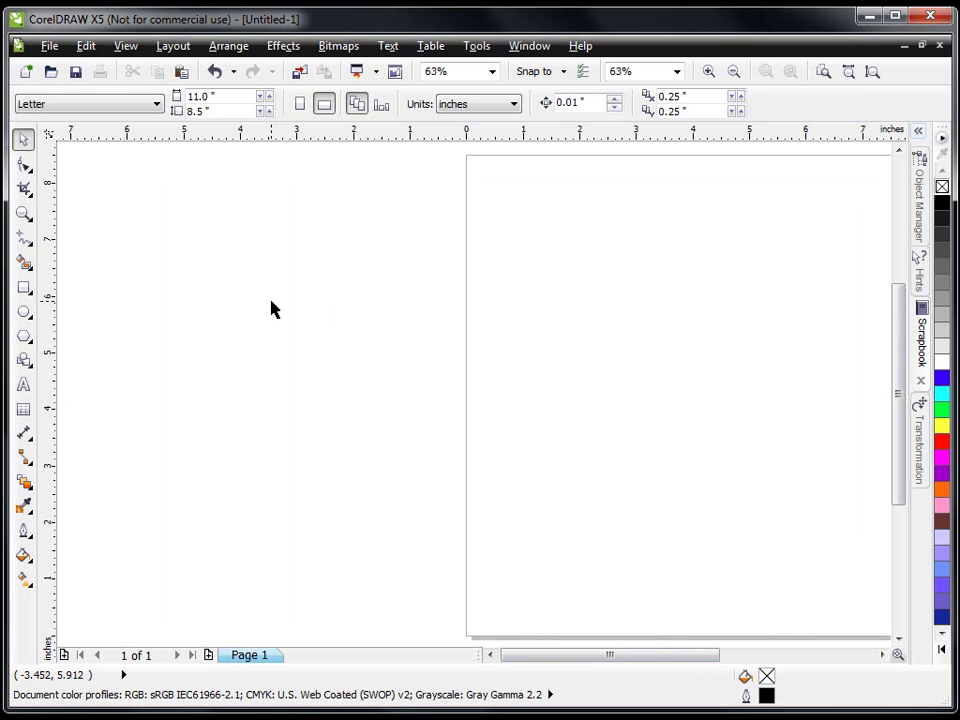
click(871, 77)
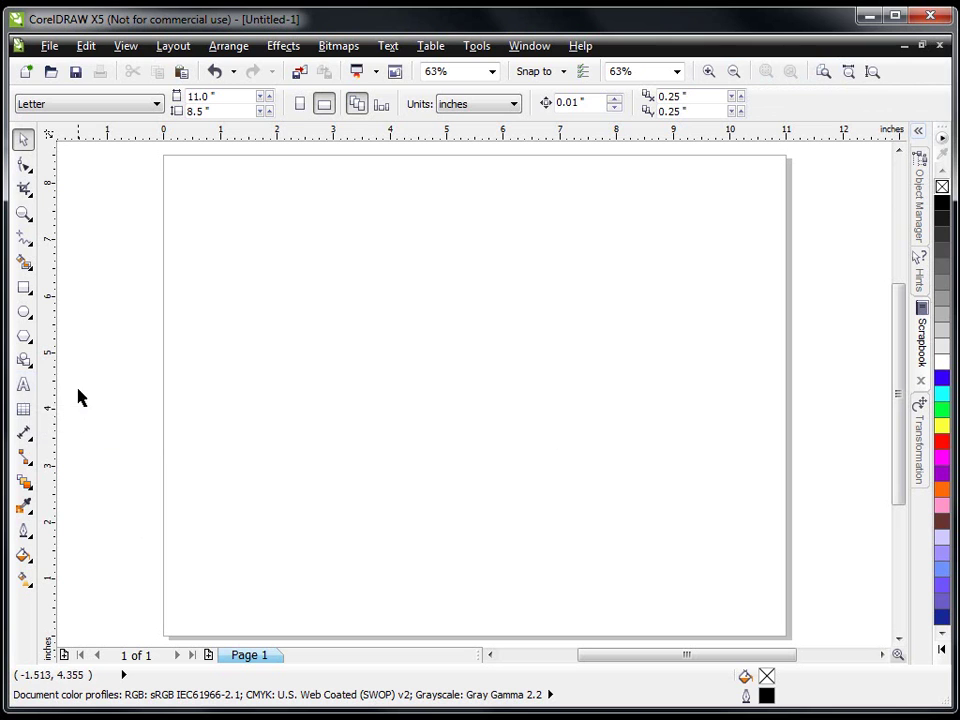
click(25, 389)
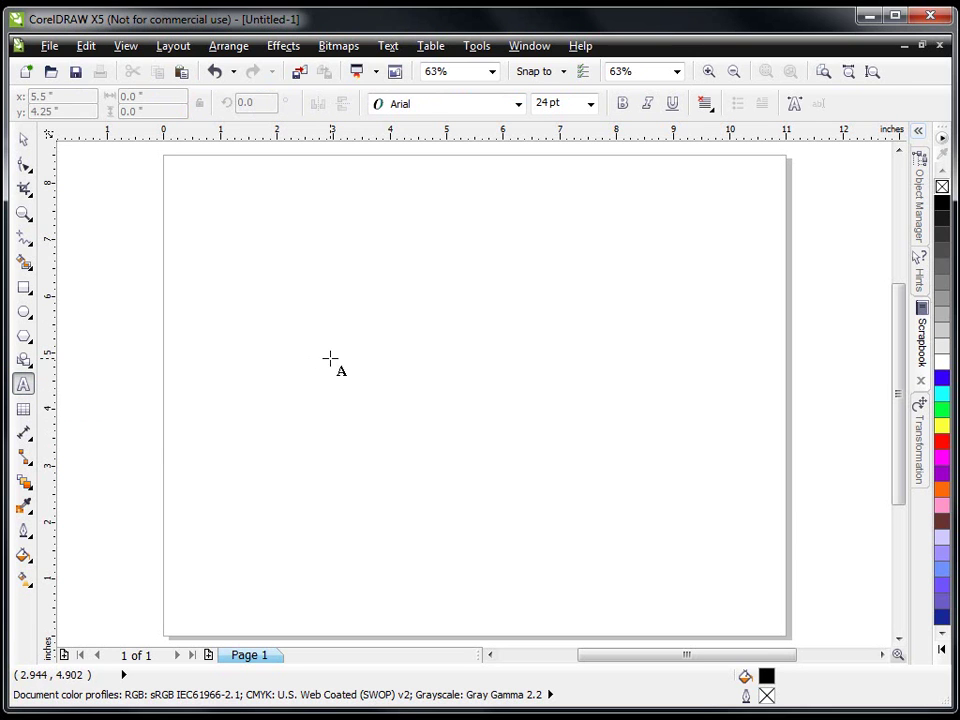
click(249, 225)
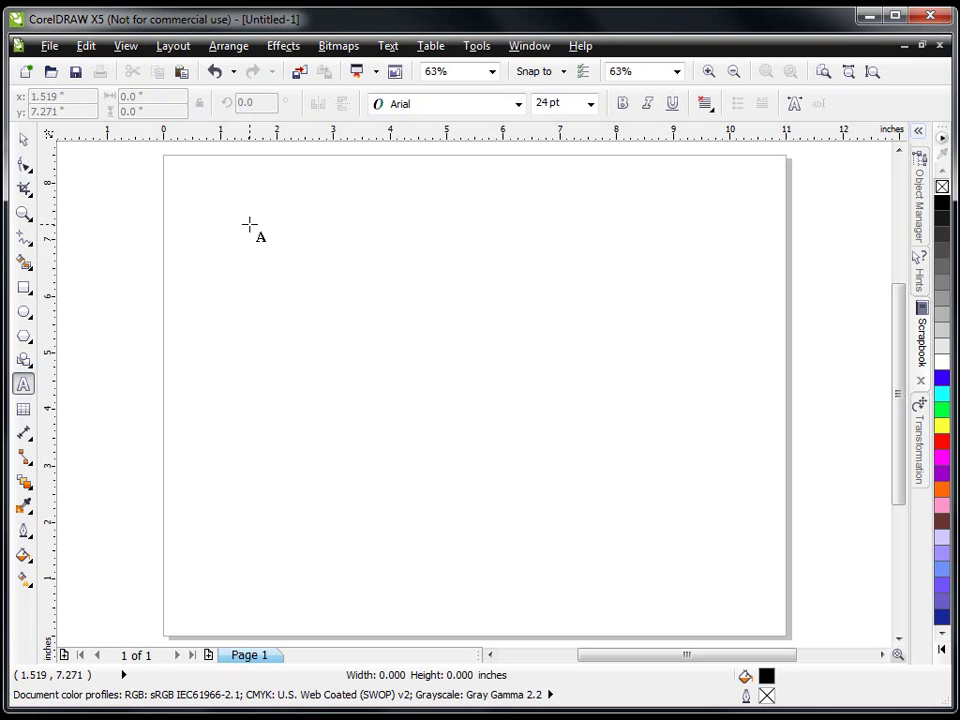
drag(249, 225, 538, 476)
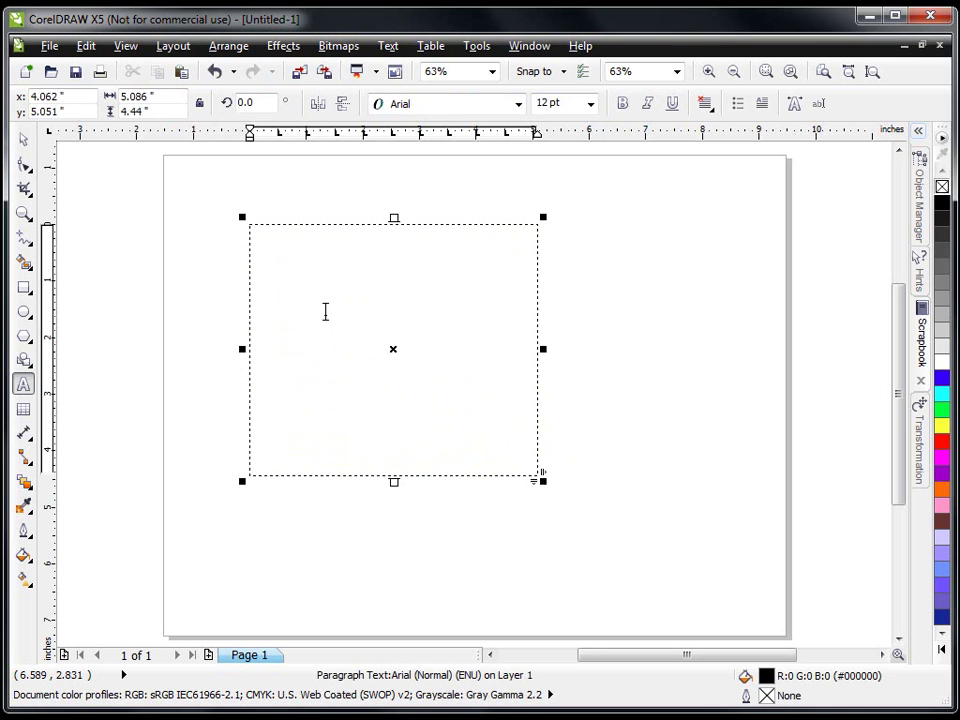
click(325, 312)
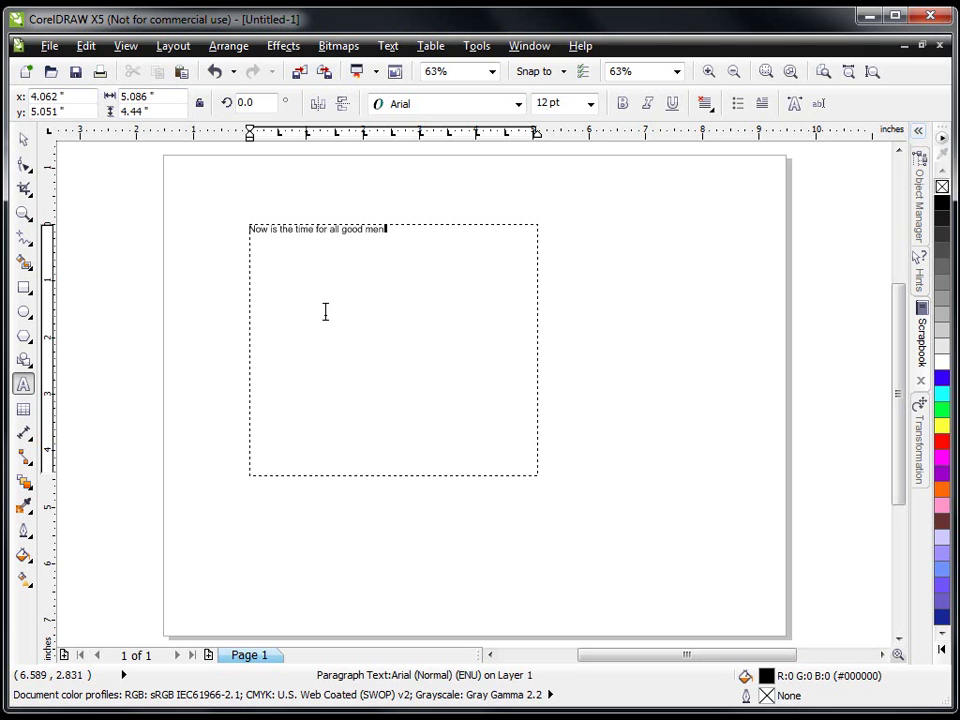
key(Escape)
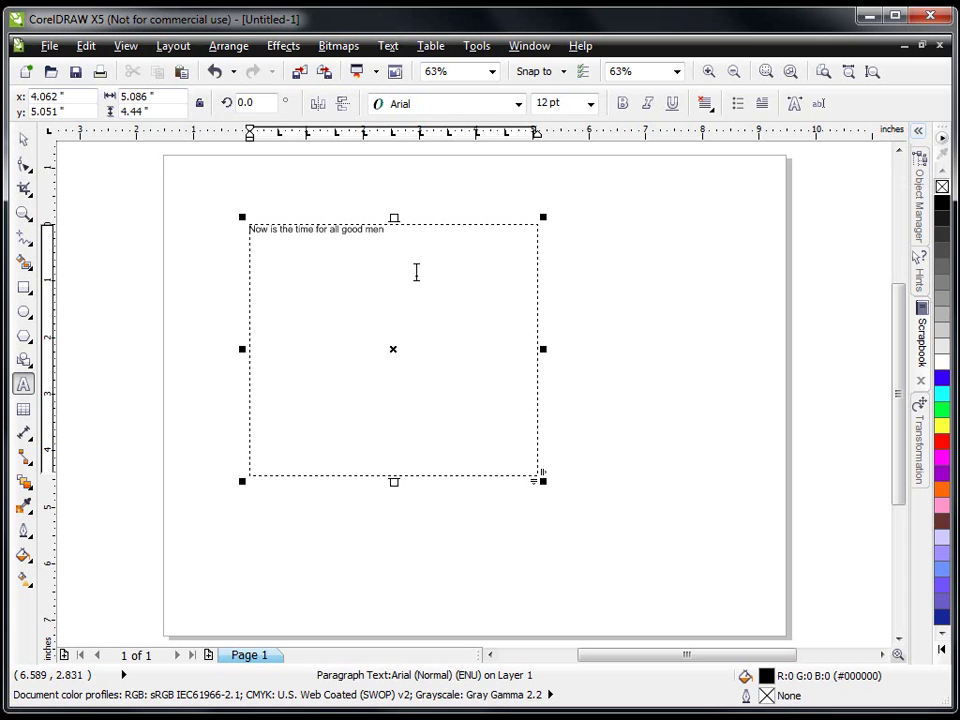
click(23, 139)
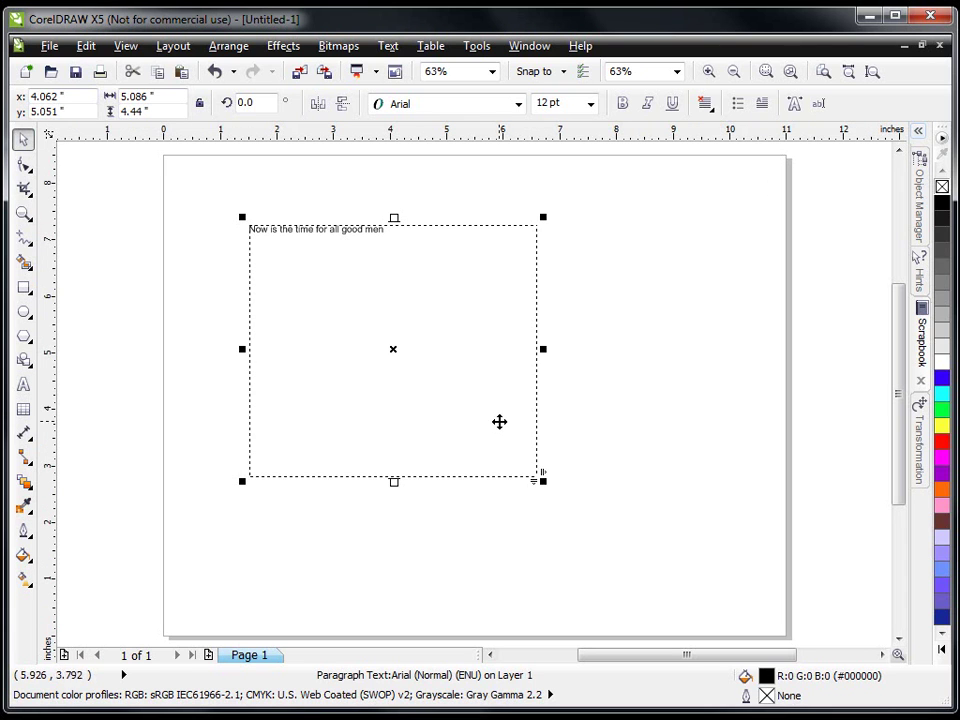
click(426, 401)
key(Delete)
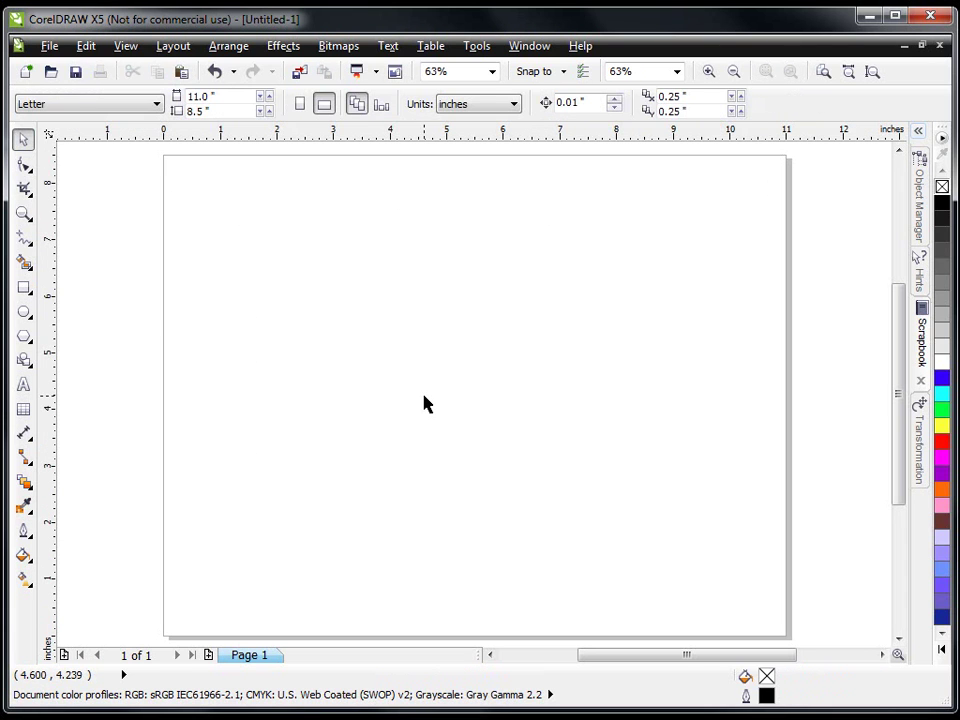
- Add the artistic text 'Steve G' on the page
click(25, 388)
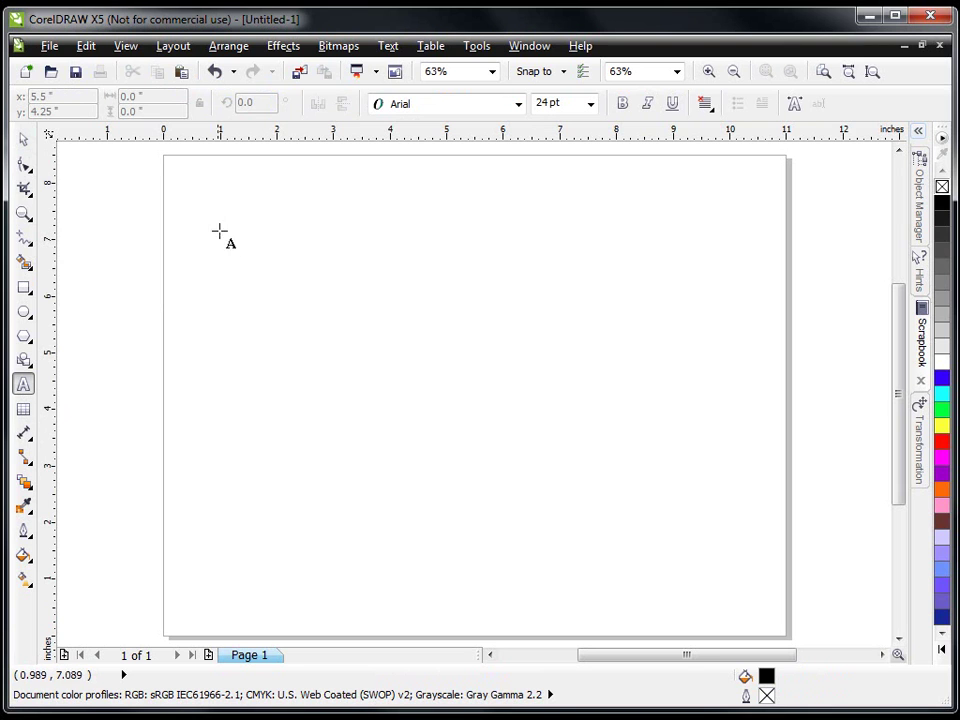
click(280, 275)
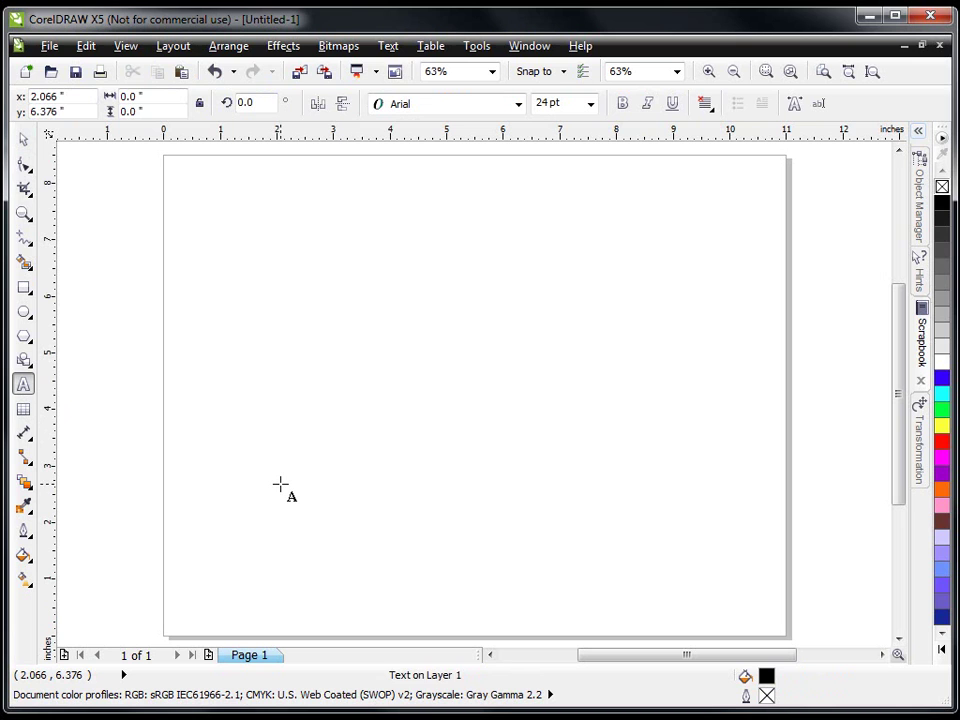
text(Steve Good)
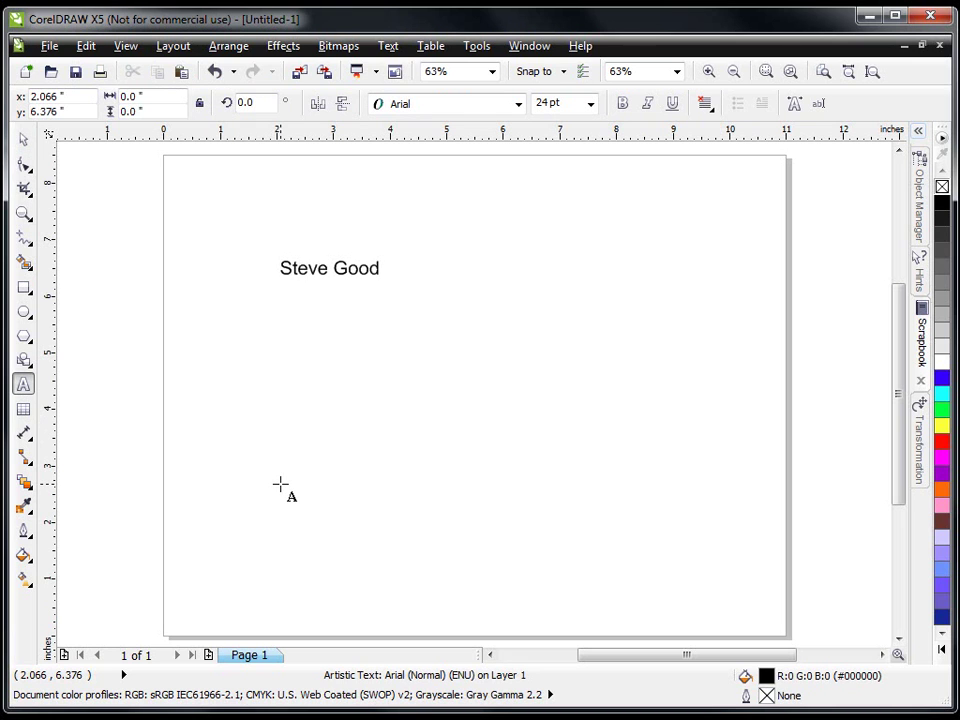
key(Escape)
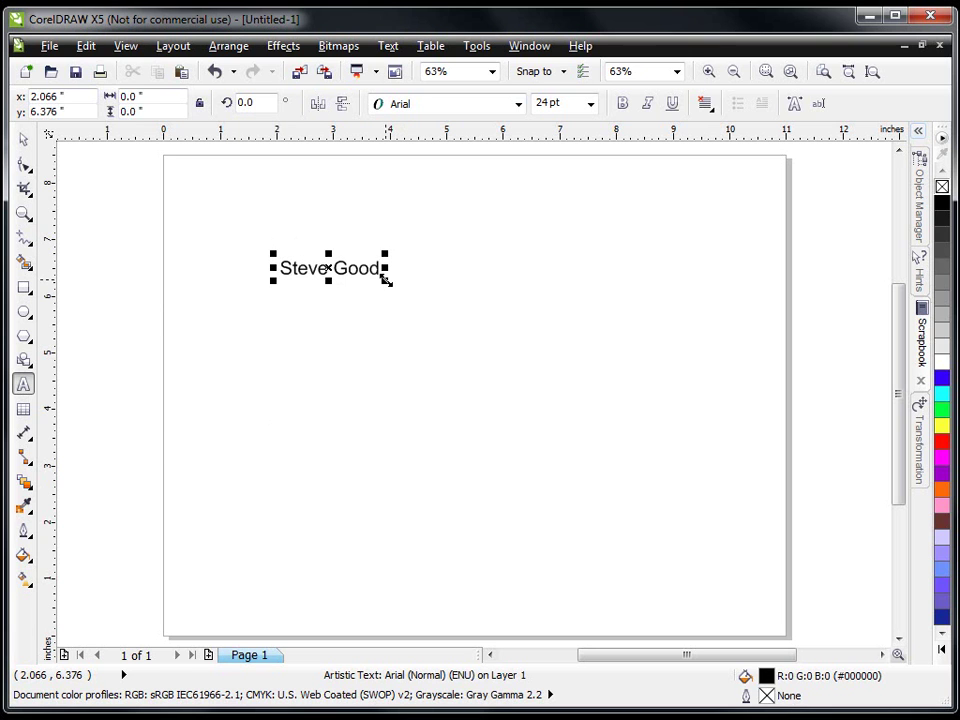
- Scale the text to about 211.88 pt, stretch it taller and wider, and select it
drag(386, 281, 671, 430)
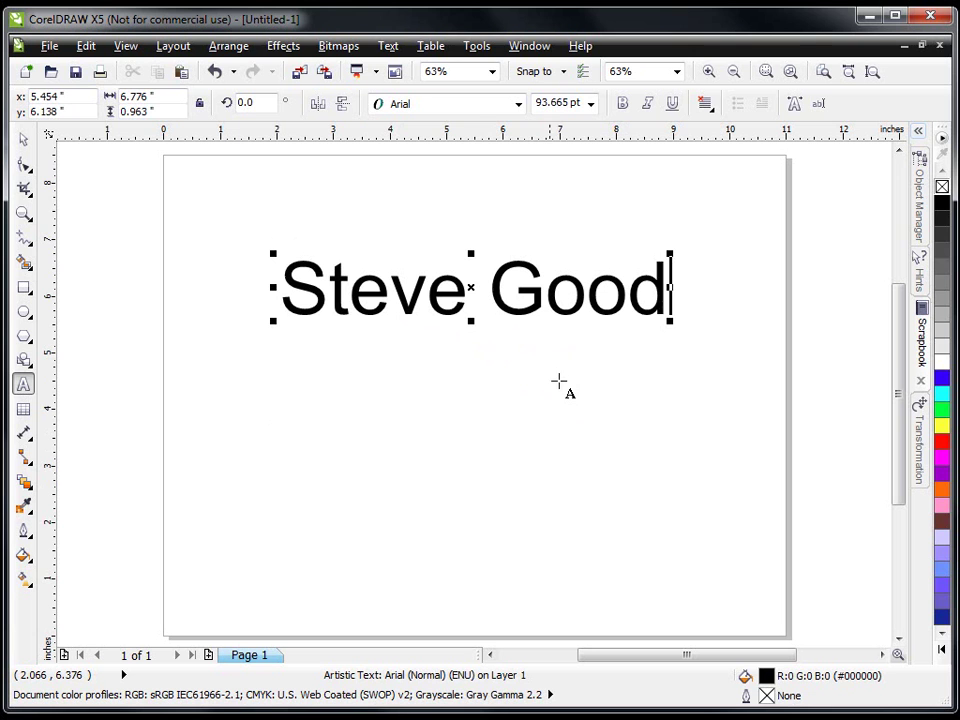
drag(471, 253, 469, 184)
drag(272, 252, 177, 255)
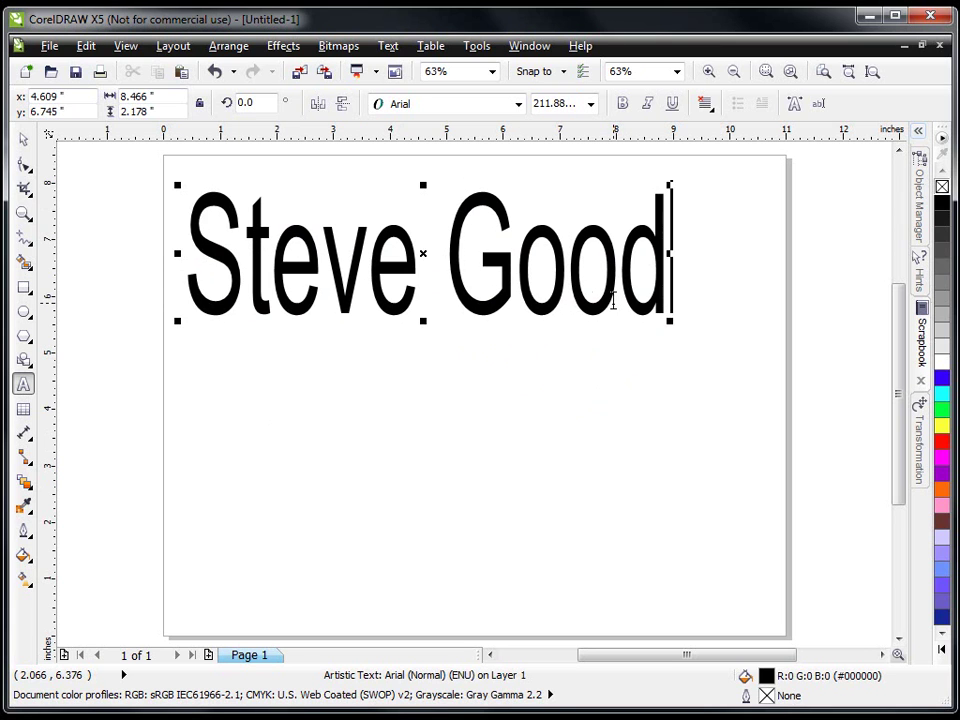
click(22, 140)
- Delete the stretched Steve Good text so the page is blank
key(Delete)
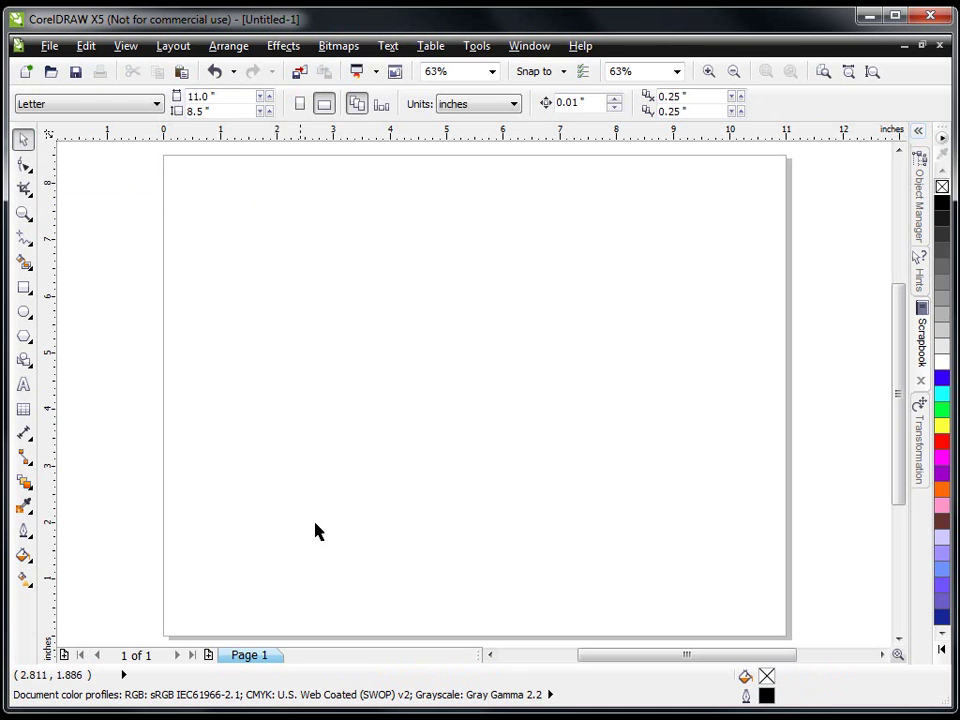
click(23, 384)
click(444, 402)
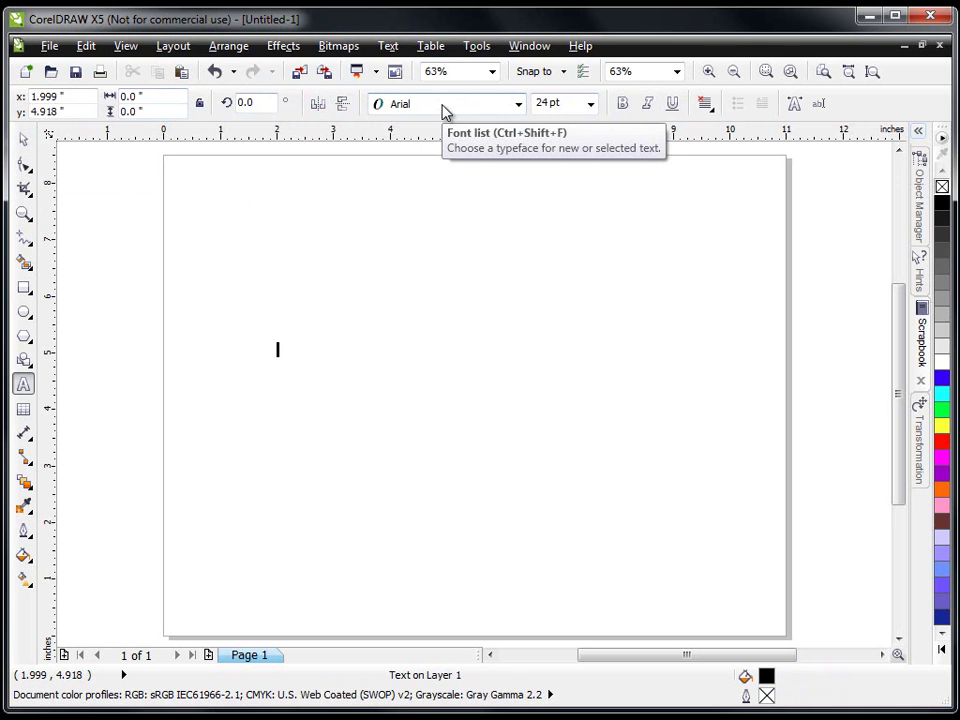
click(24, 139)
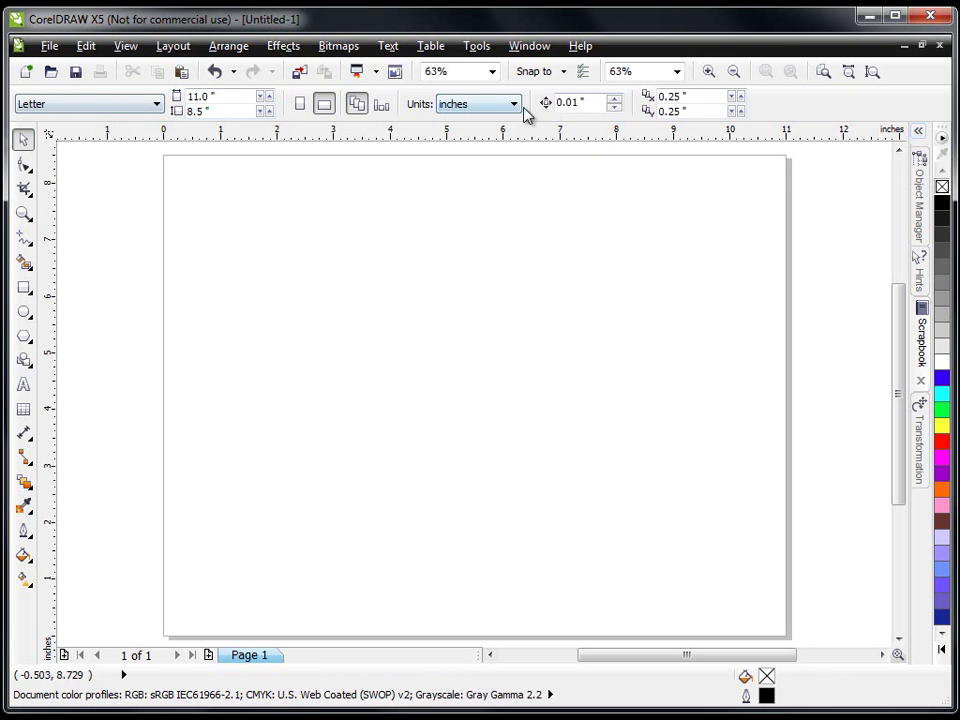
- Make Arial Black at 100 pt the default for artistic text, confirming each Text Attributes prompt
click(24, 390)
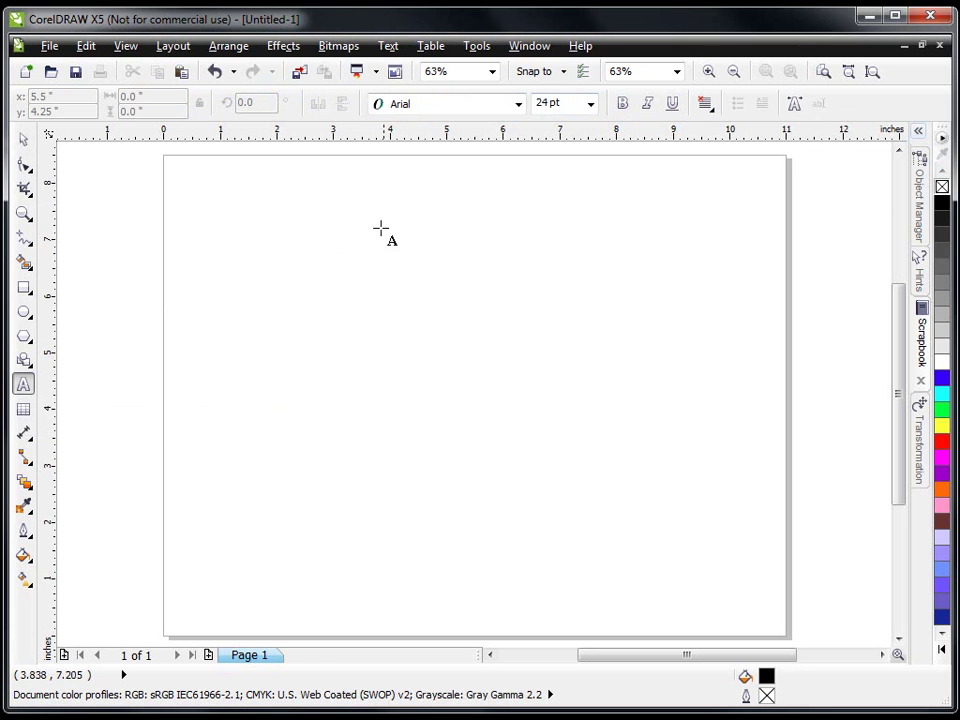
click(519, 104)
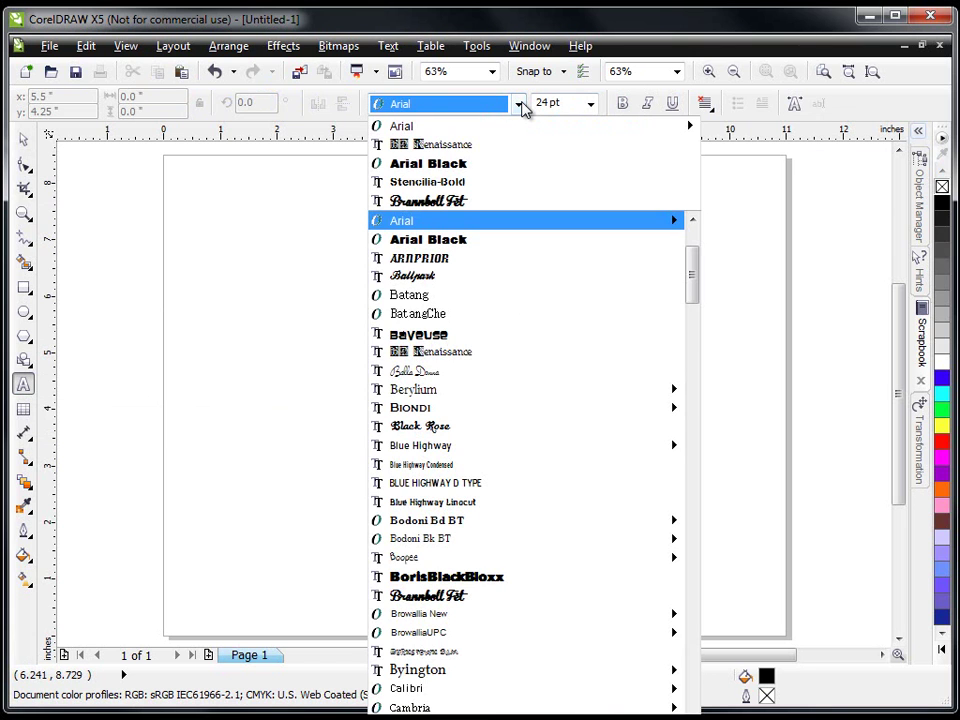
click(441, 166)
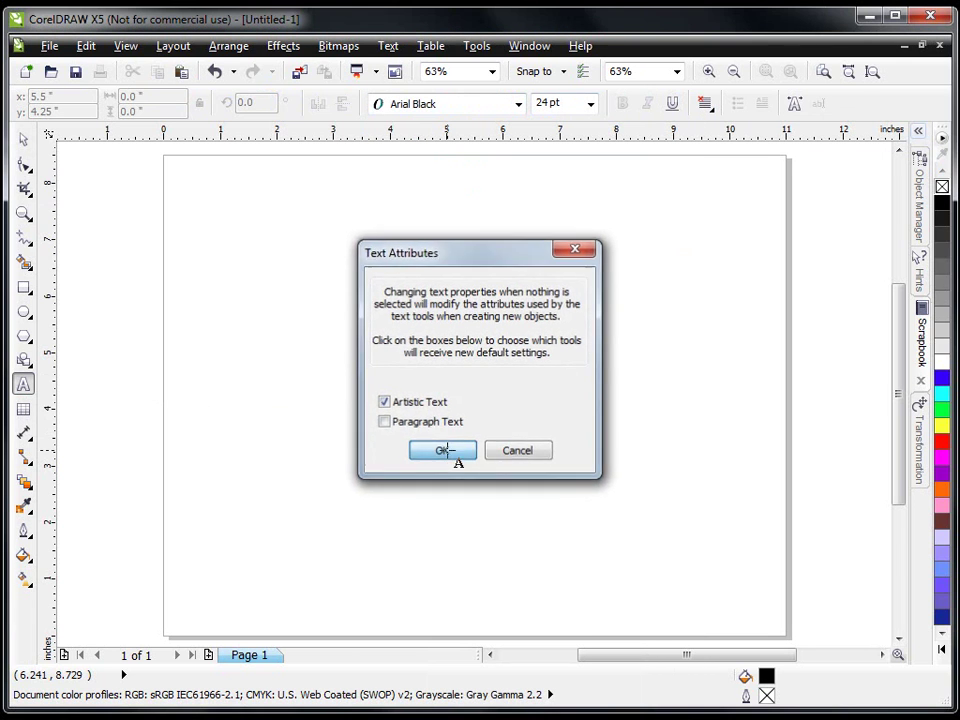
click(445, 449)
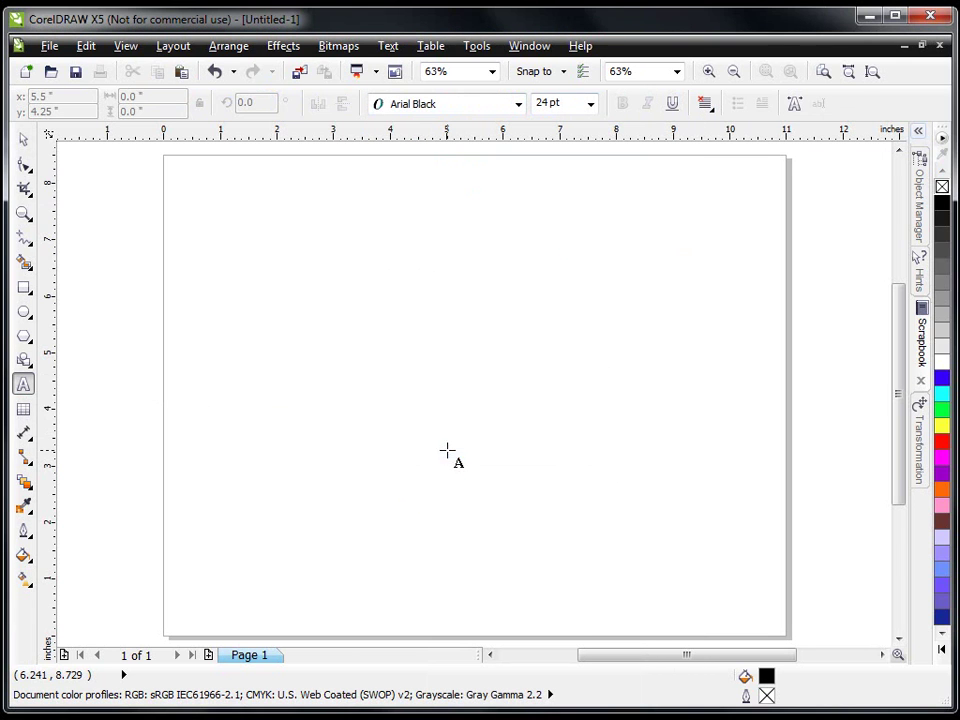
click(590, 106)
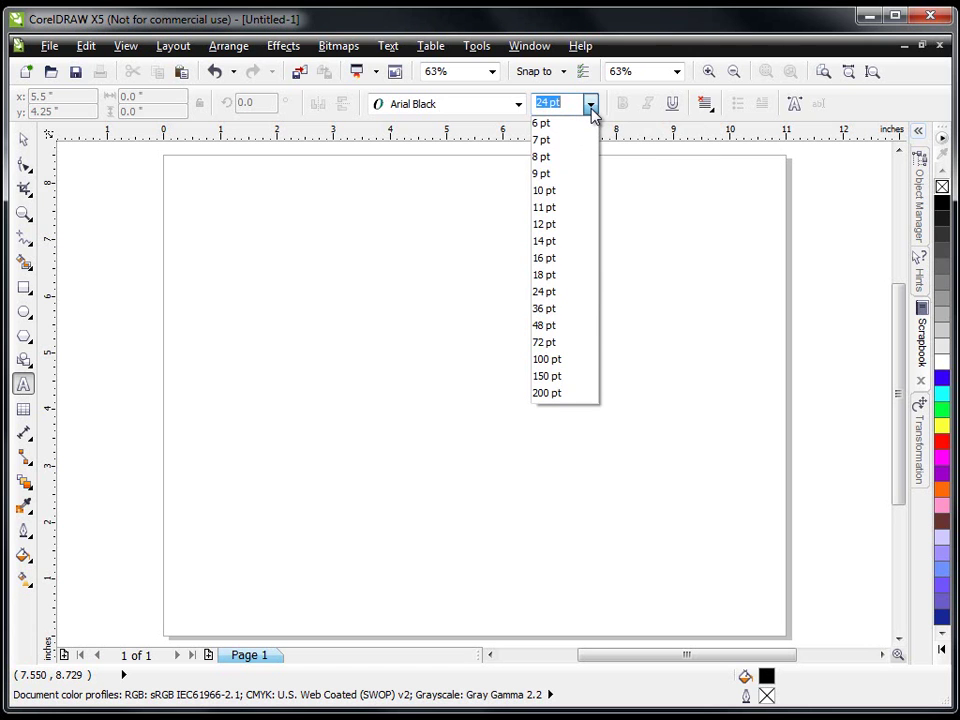
click(554, 360)
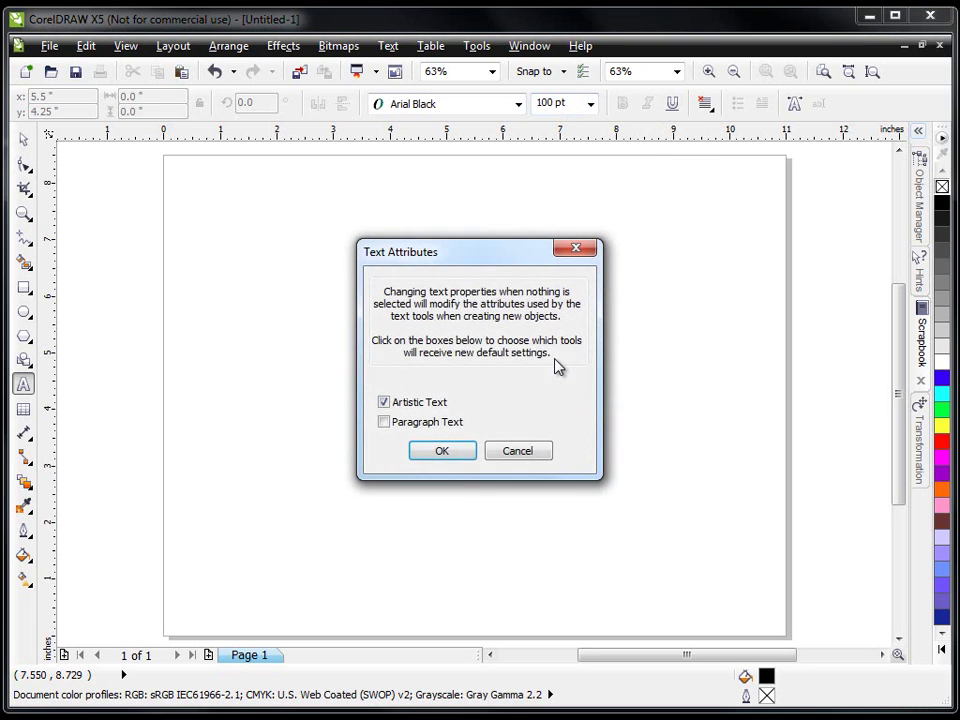
click(454, 452)
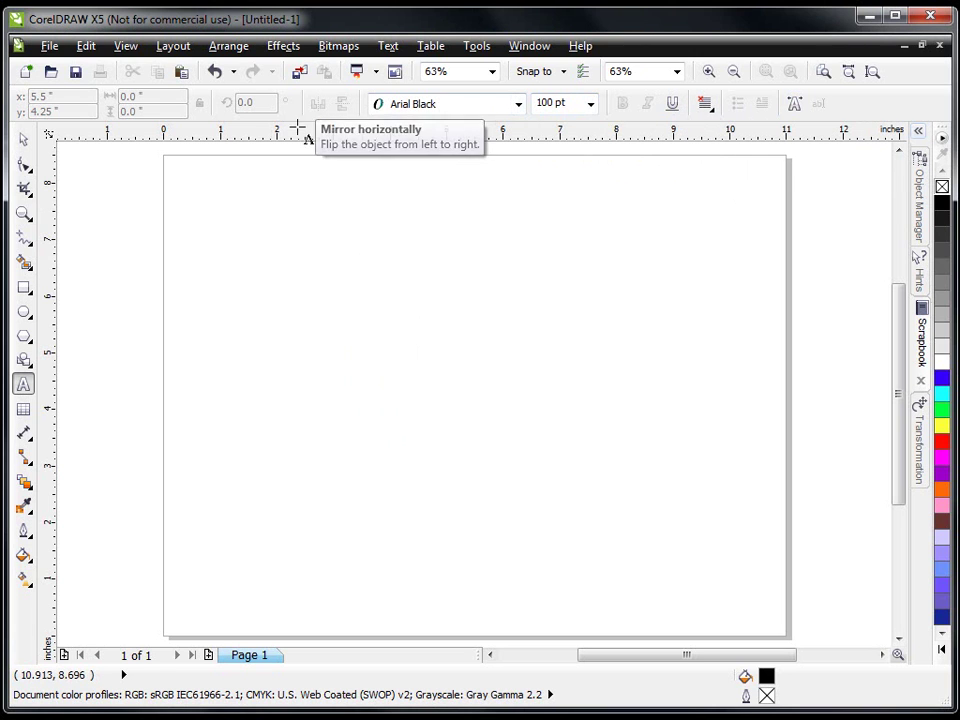
- Type PATRICIA in Arial Black 100 pt and nudge it slightly right and down
click(238, 354)
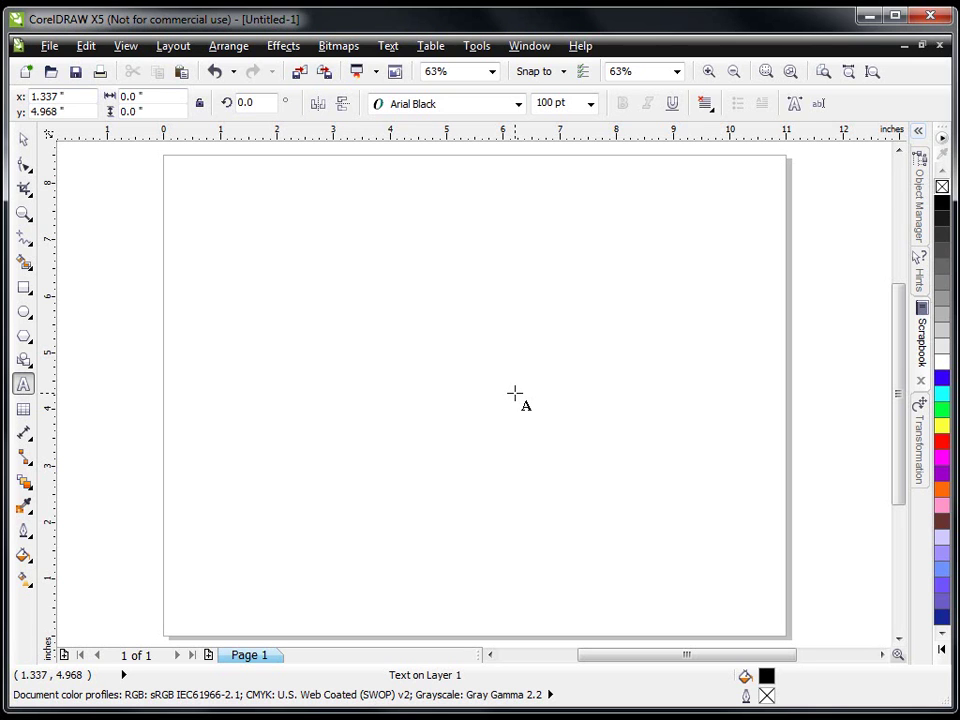
text(PATRICIA)
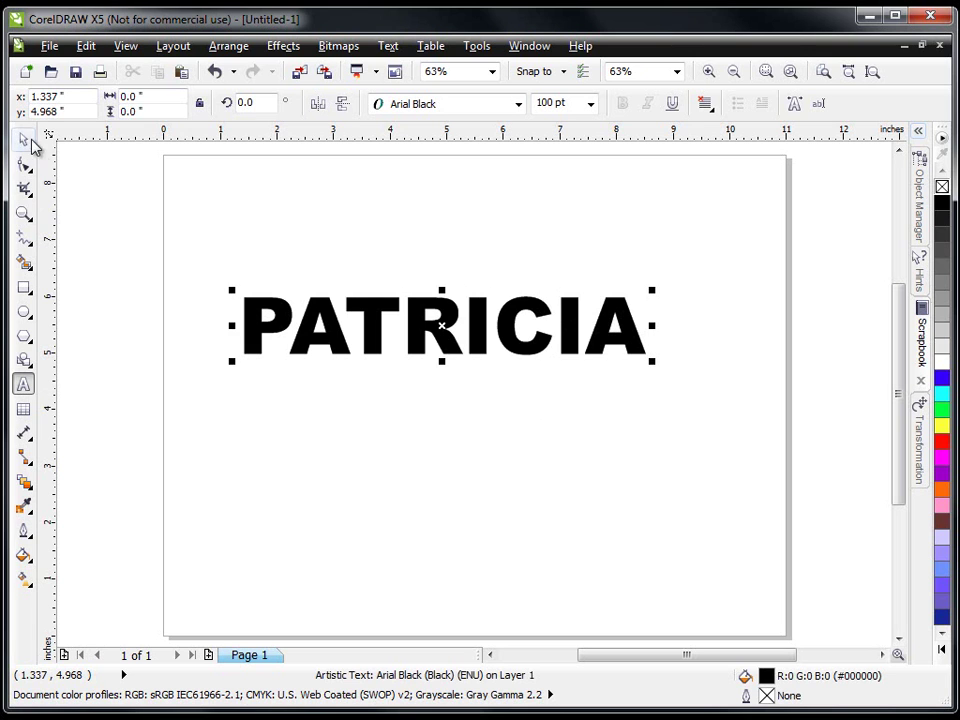
click(25, 141)
drag(430, 323, 443, 348)
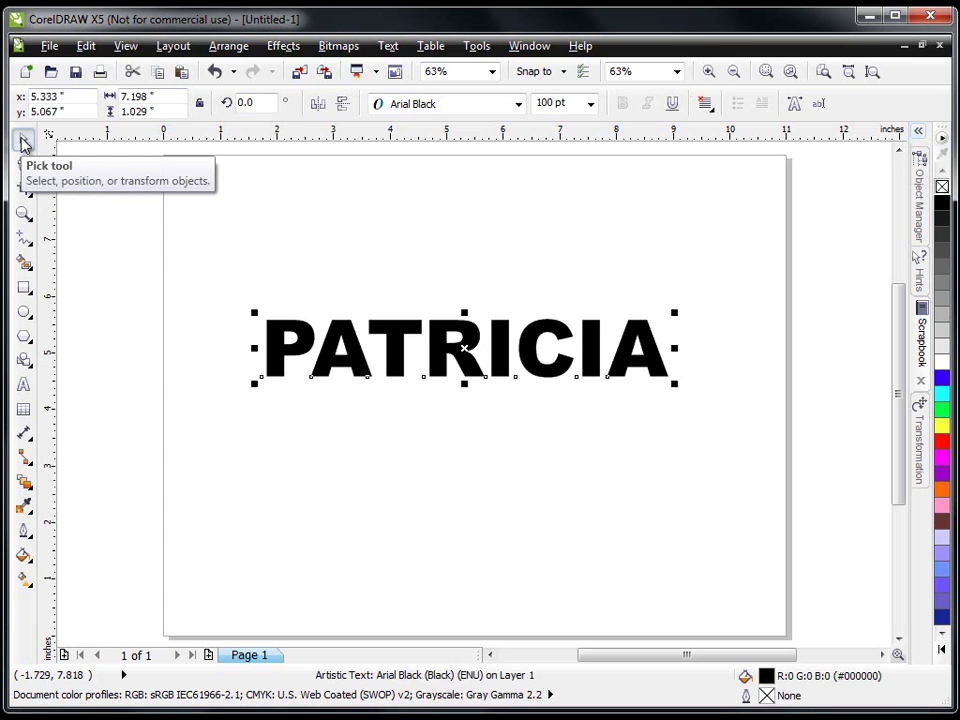
- Drag PATRICIA to the lower right, around x 6.344 in, y 3.096 in
click(242, 236)
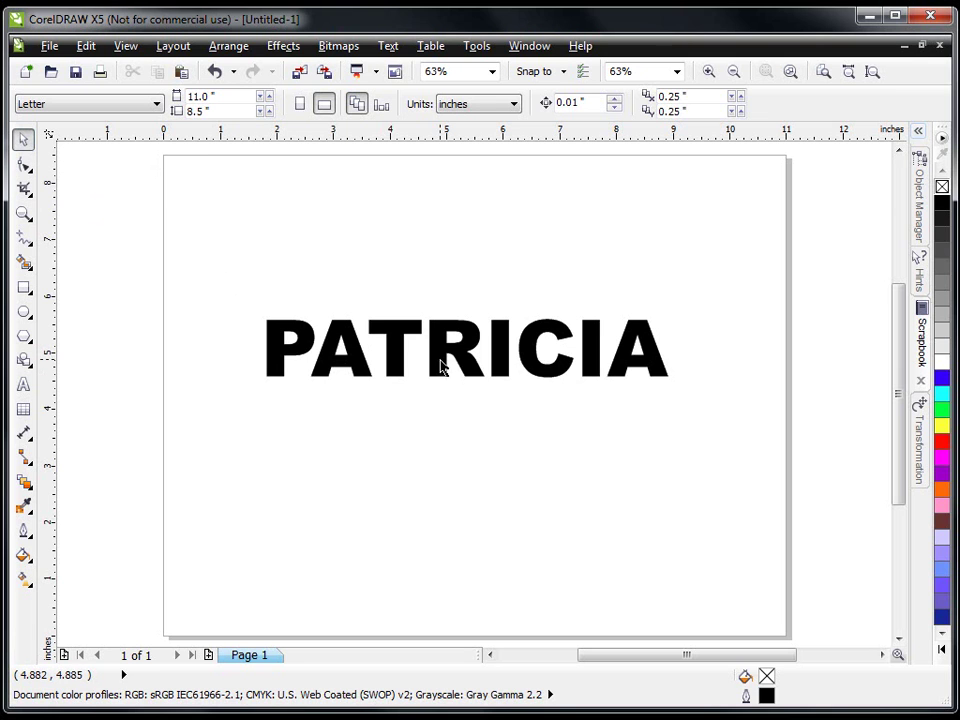
click(441, 360)
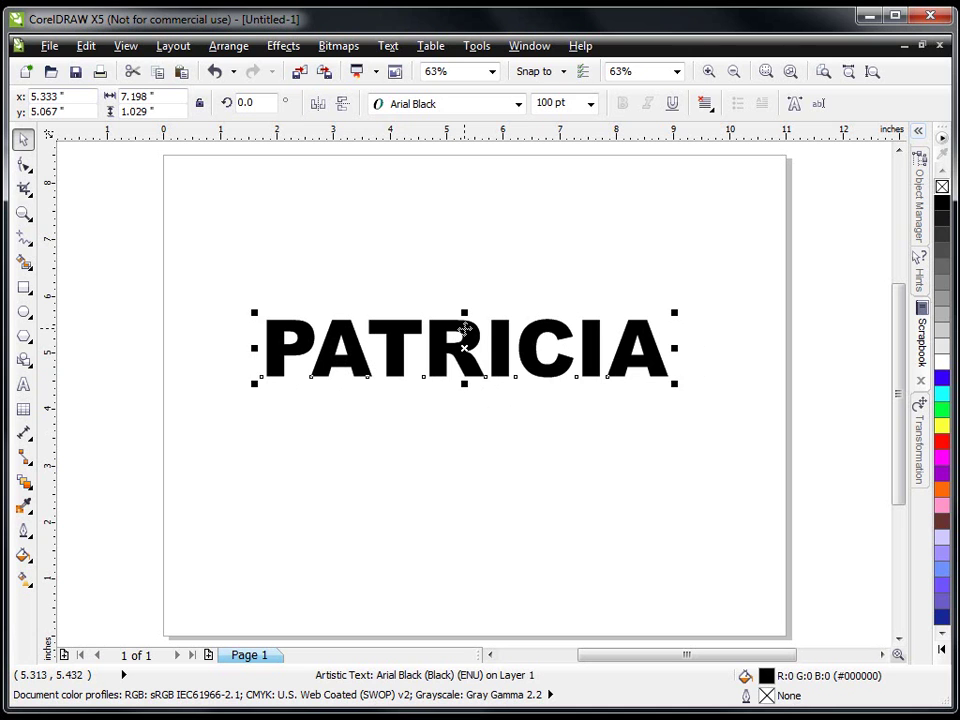
drag(463, 330, 553, 486)
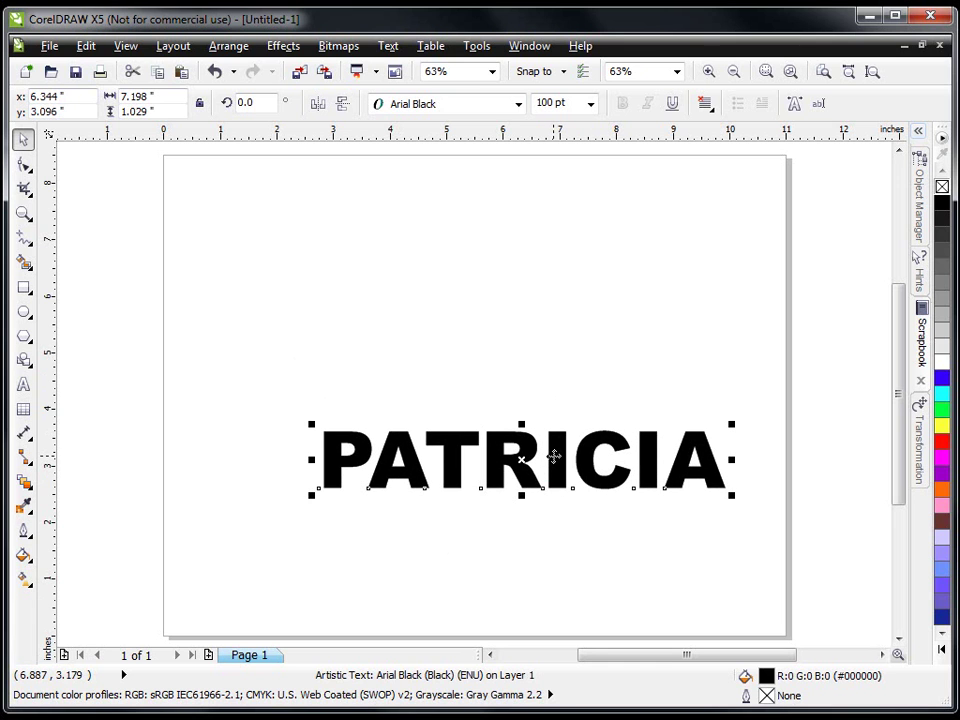
drag(553, 456, 425, 266)
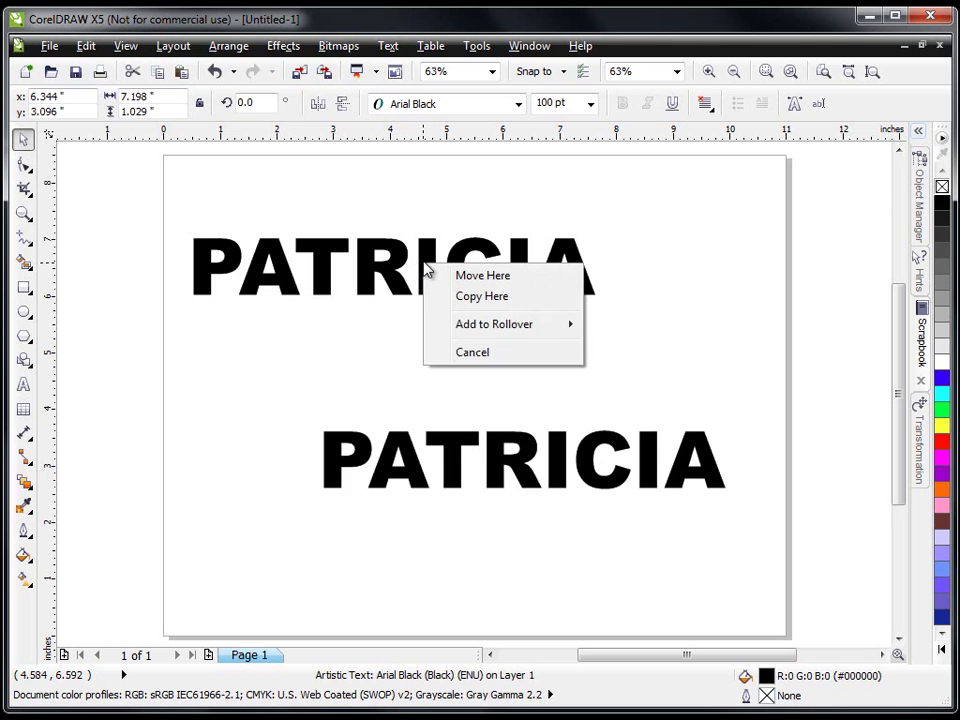
click(490, 298)
click(574, 360)
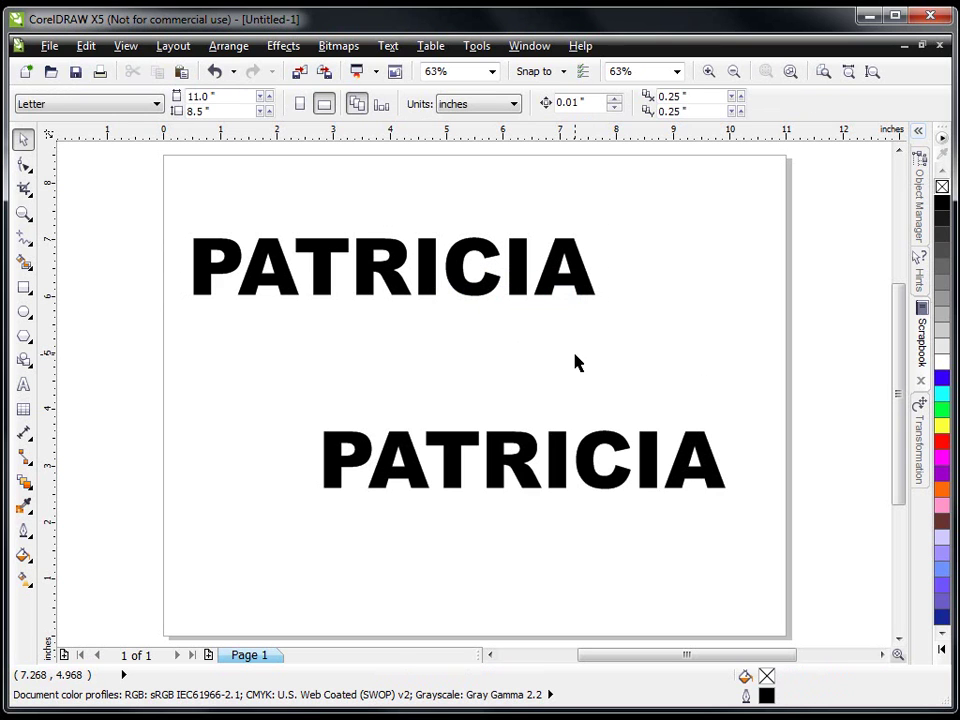
drag(498, 482, 527, 387)
click(580, 414)
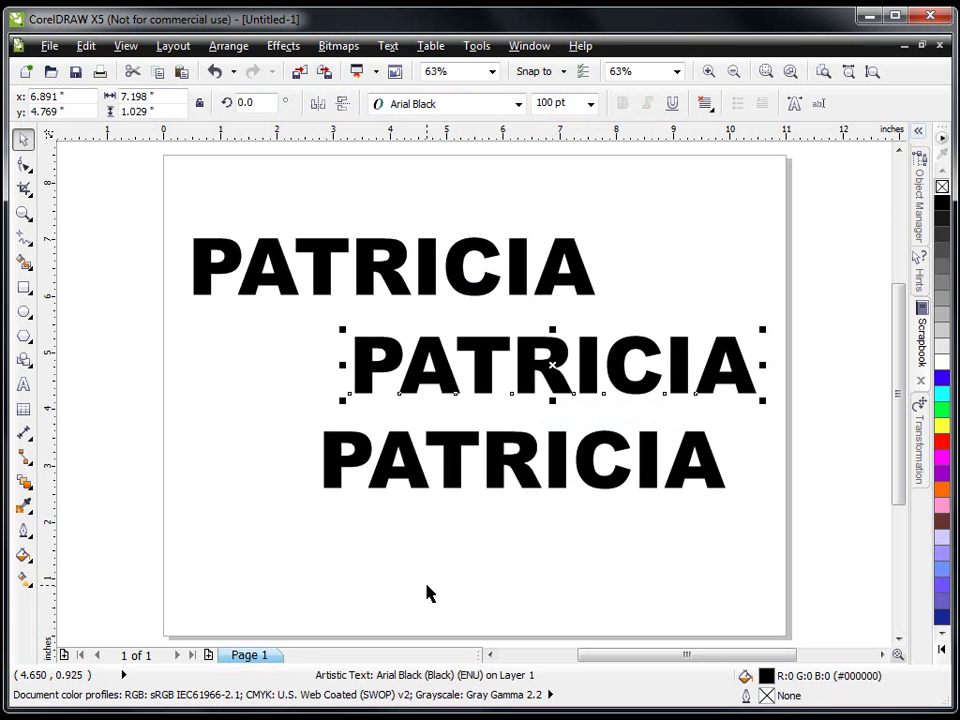
key(Delete)
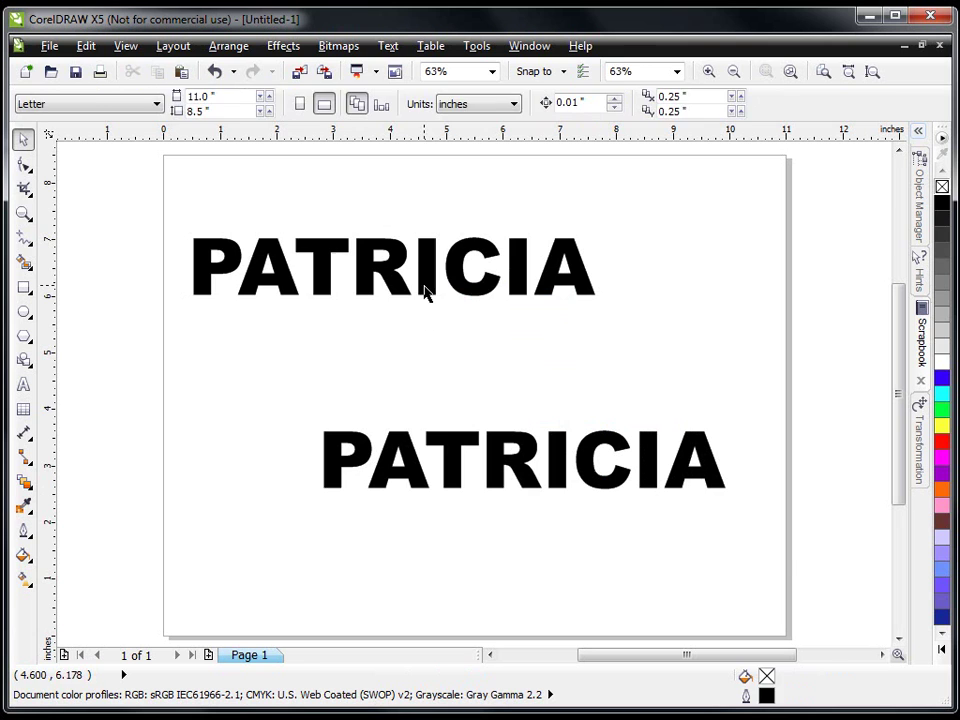
click(424, 289)
key(Delete)
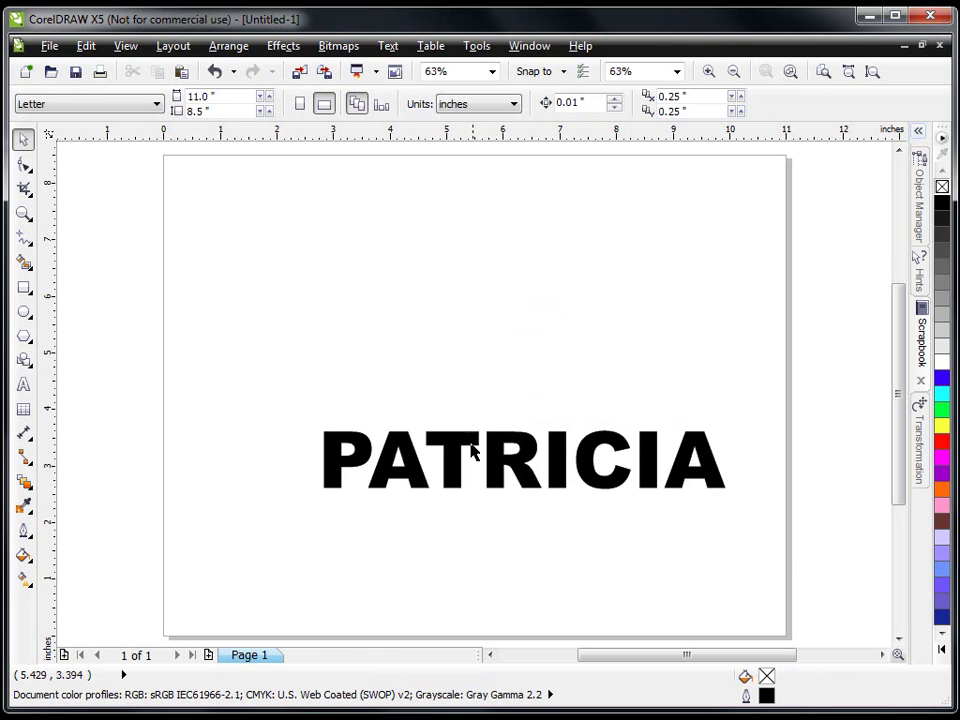
- Enlarge PATRICIA to about 148.46 pt, narrow it to 9.895 × 1.527 in, and centre it
click(499, 486)
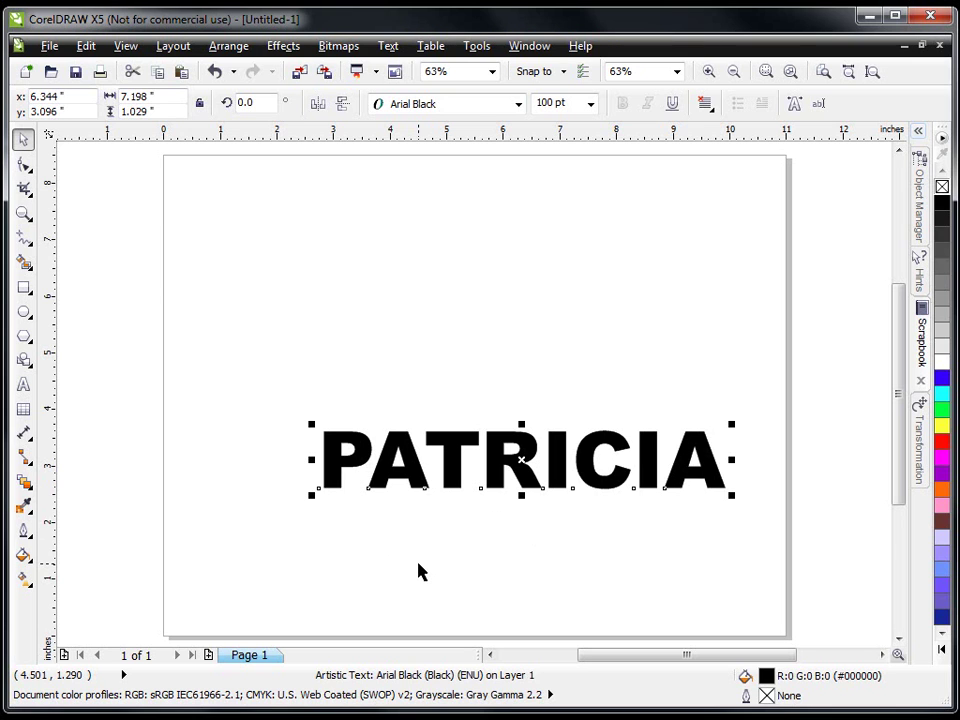
key(p)
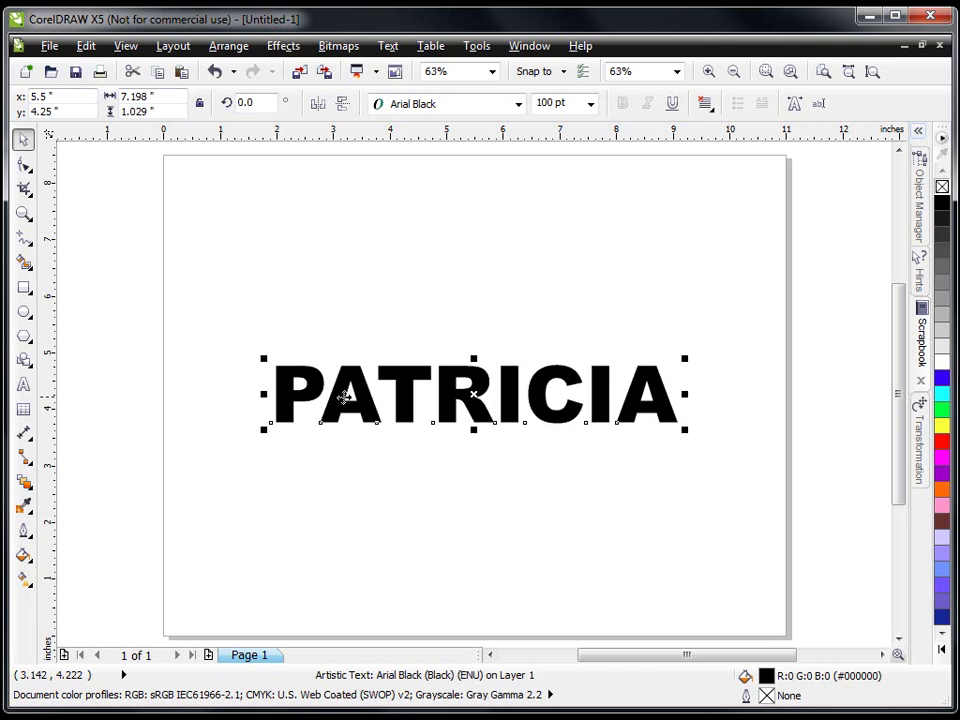
drag(263, 357, 134, 302)
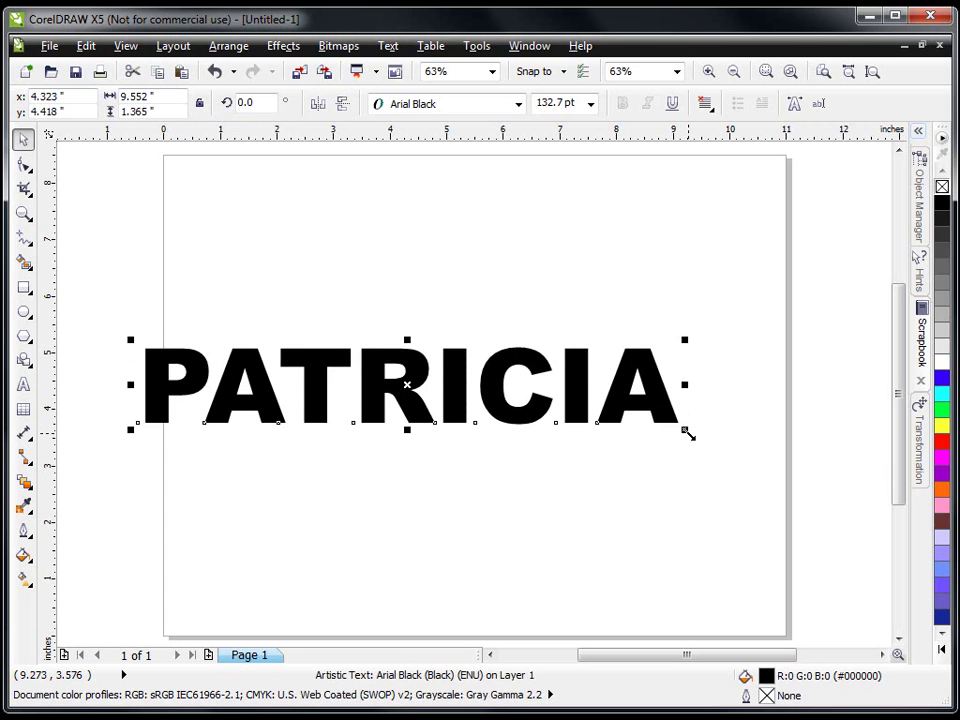
drag(685, 432, 752, 471)
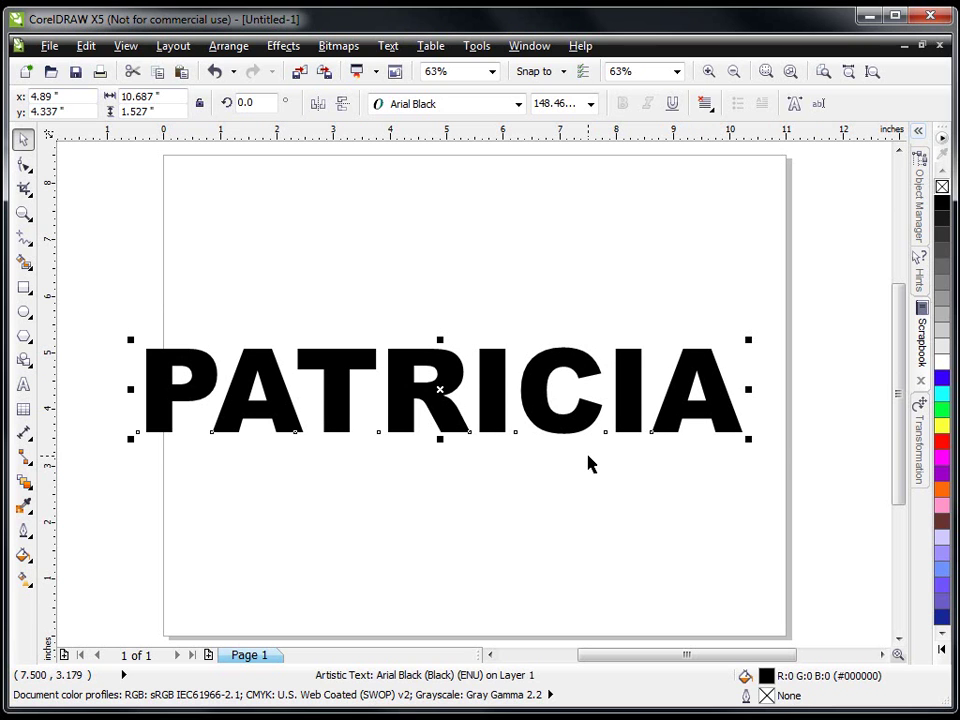
key(p)
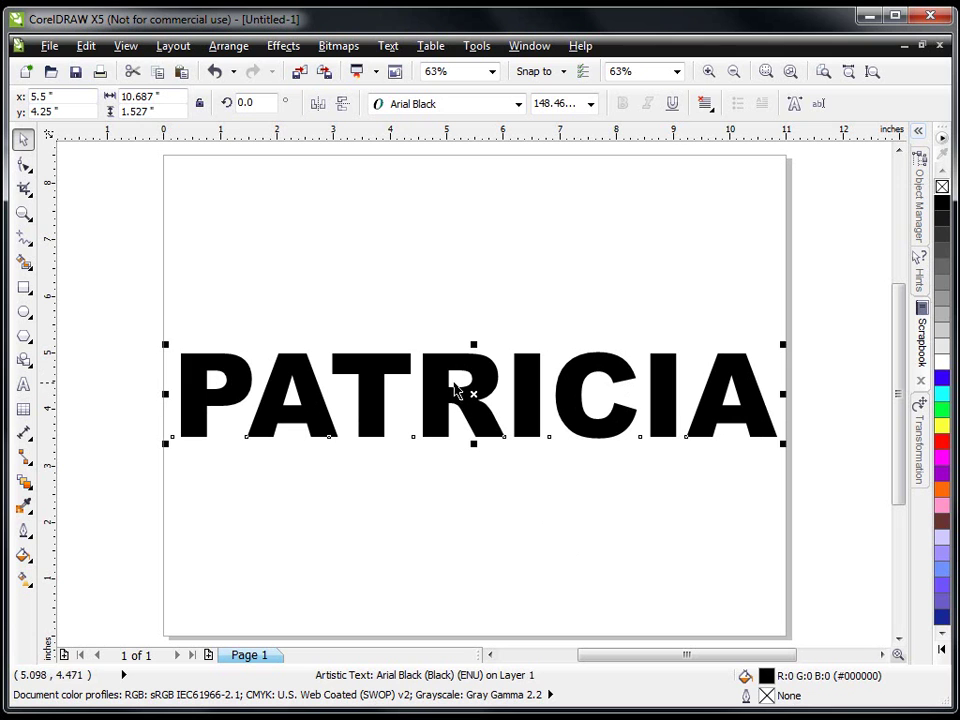
drag(784, 394, 738, 394)
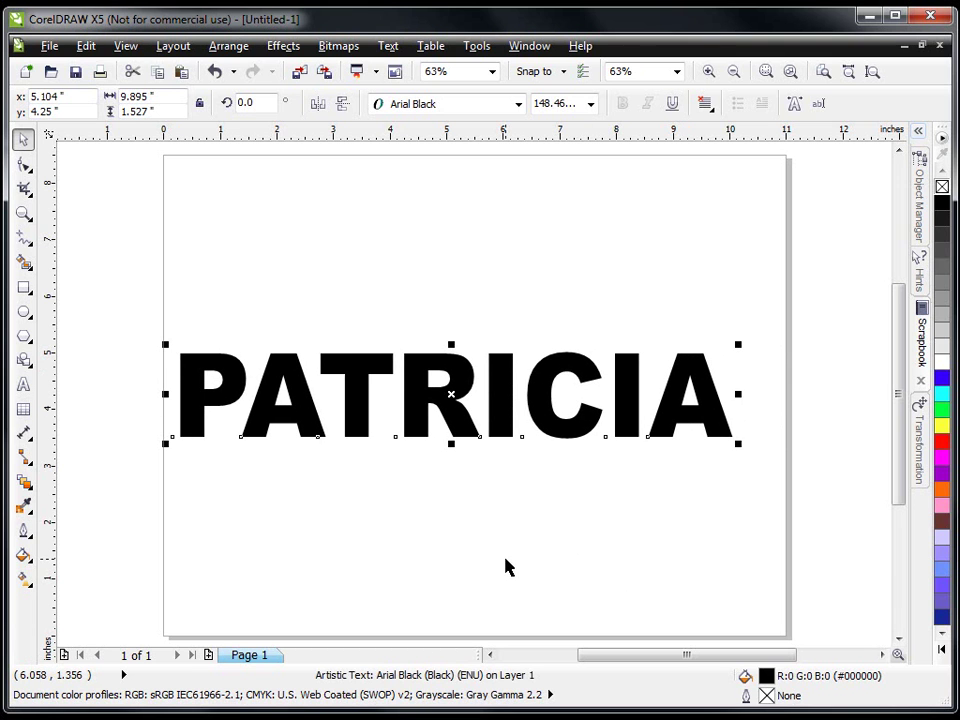
key(p)
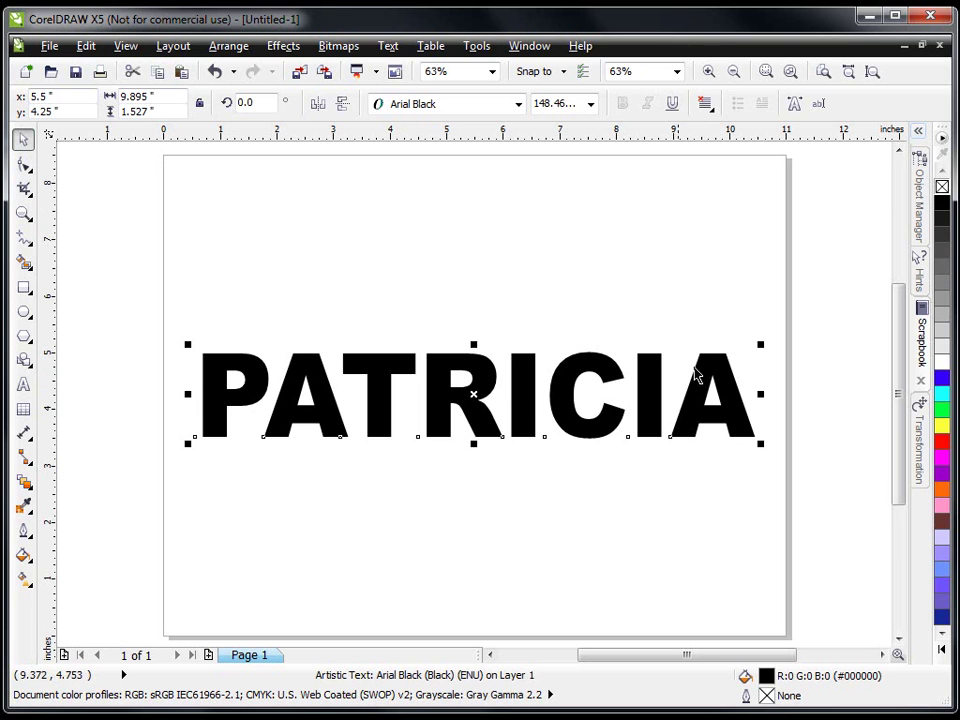
click(519, 386)
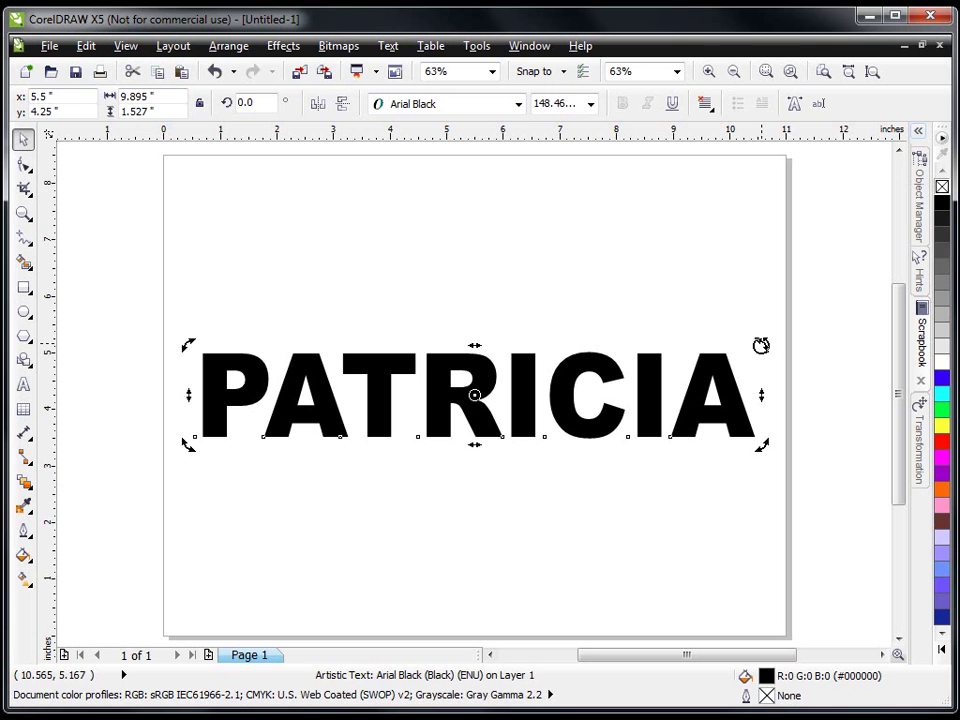
drag(760, 345, 681, 251)
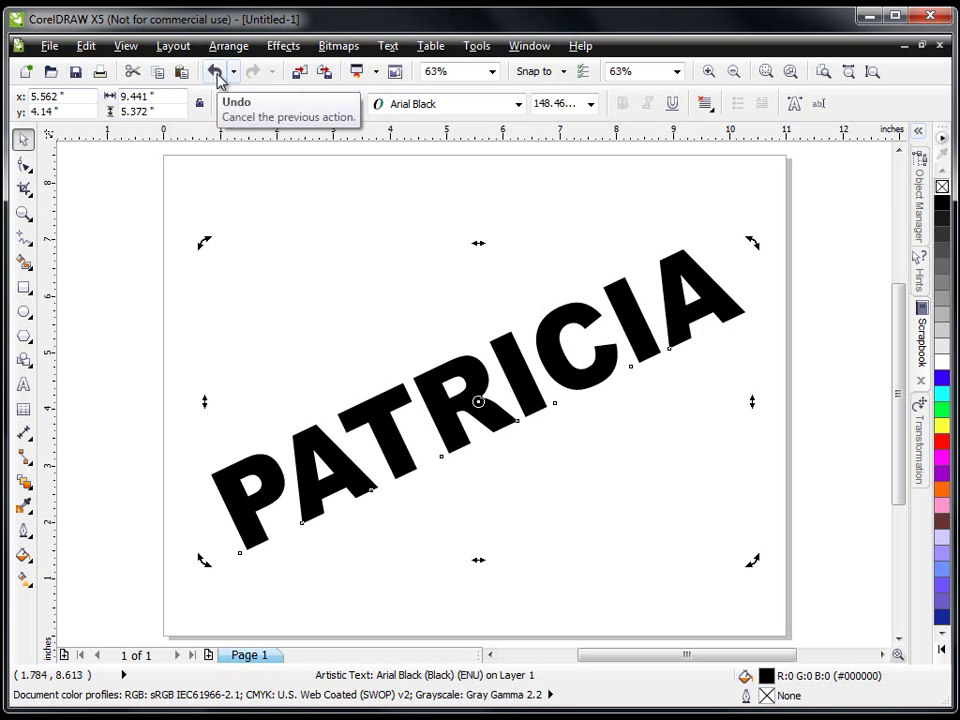
click(86, 46)
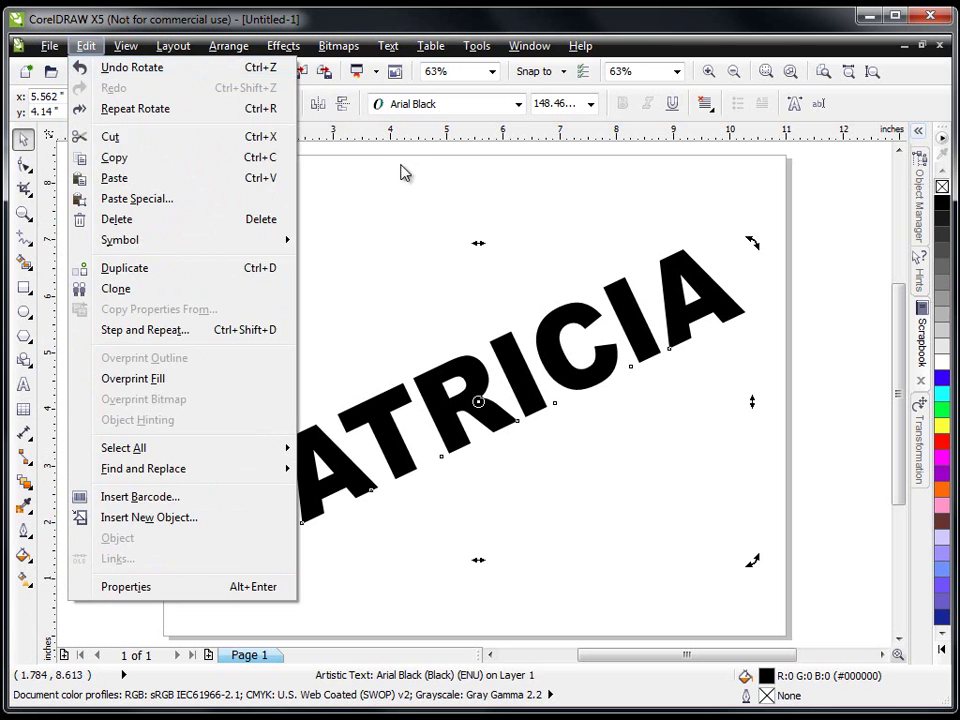
click(303, 129)
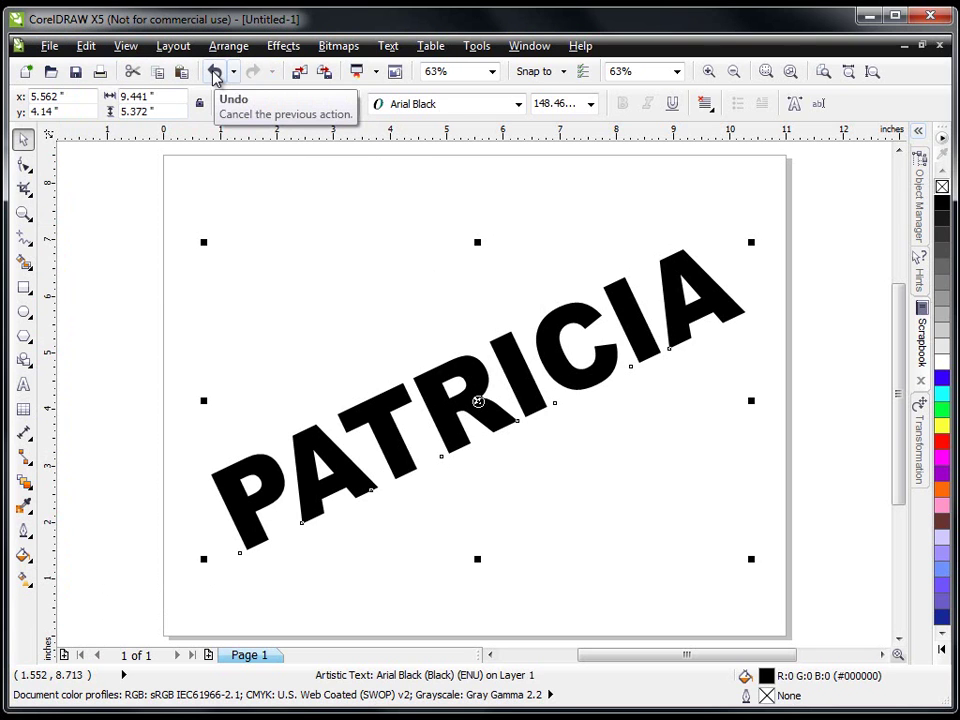
click(214, 76)
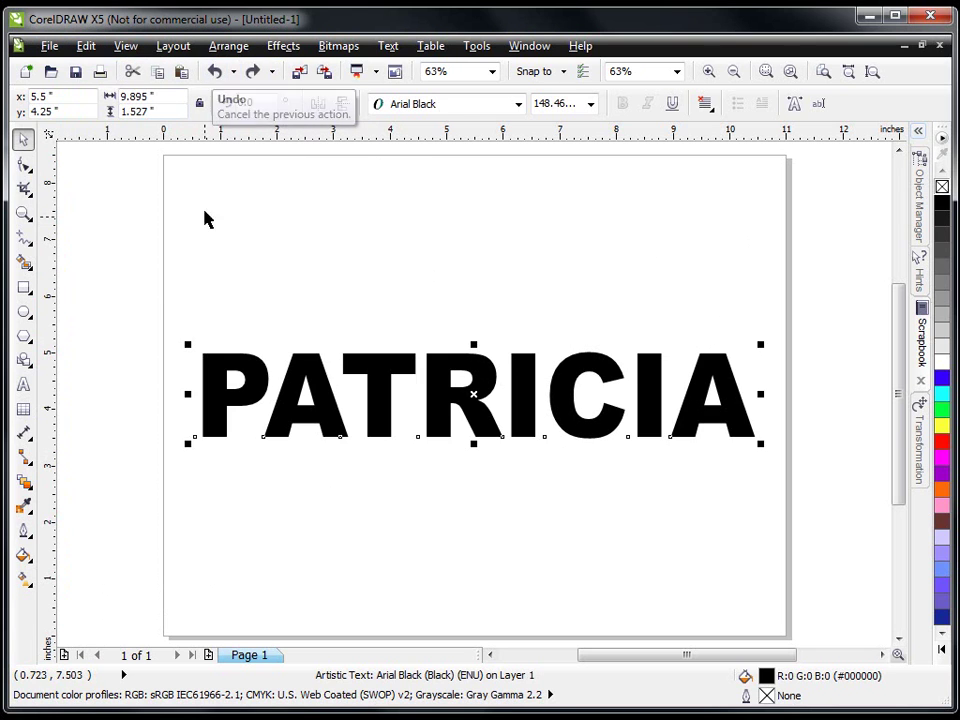
- Skew PATRICIA into a forward slant about 10.01 in wide and recentre it at x 5.5 in
click(478, 362)
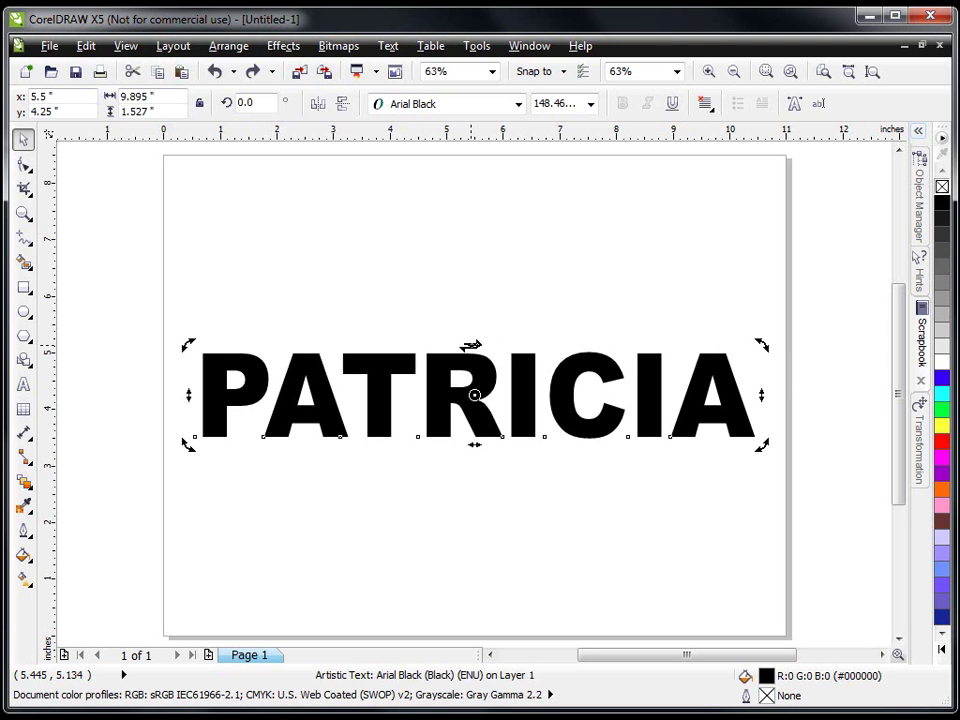
drag(470, 345, 350, 352)
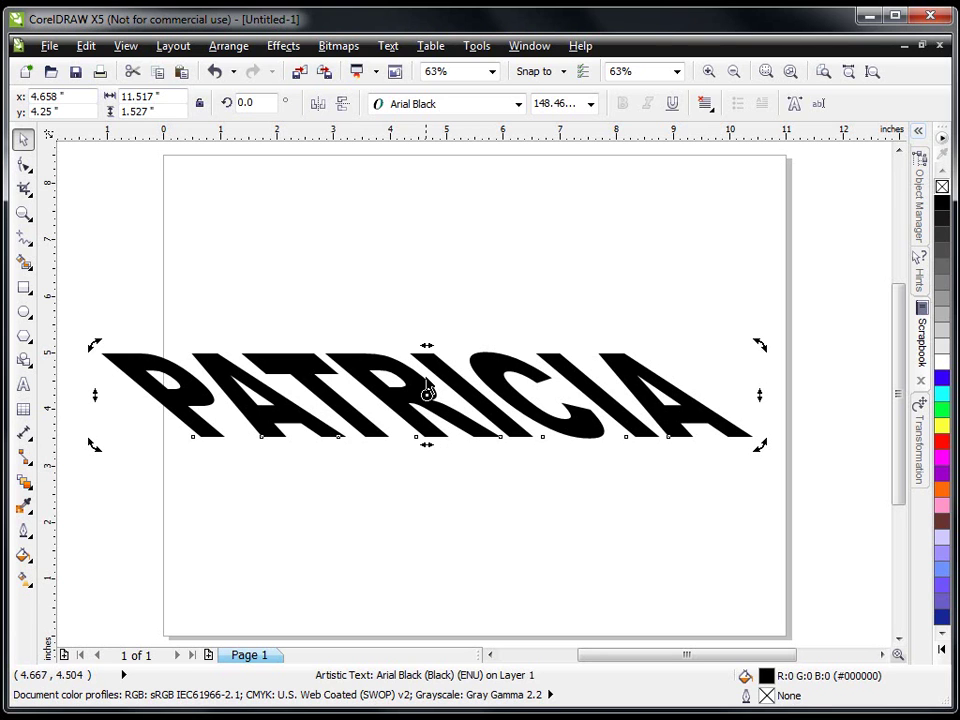
drag(428, 347, 577, 349)
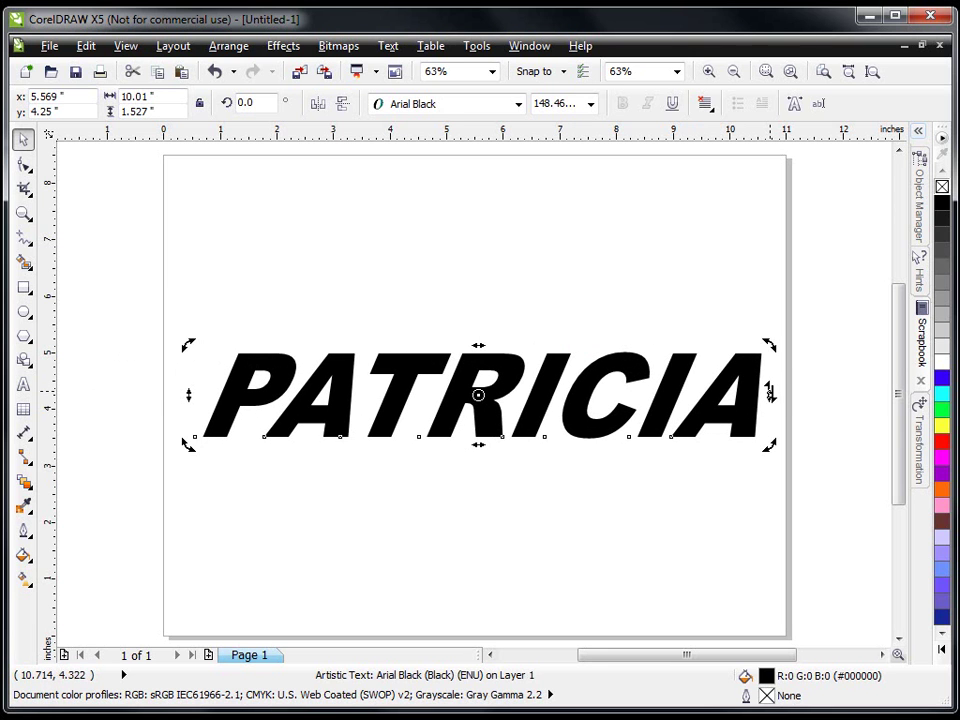
drag(770, 394, 762, 521)
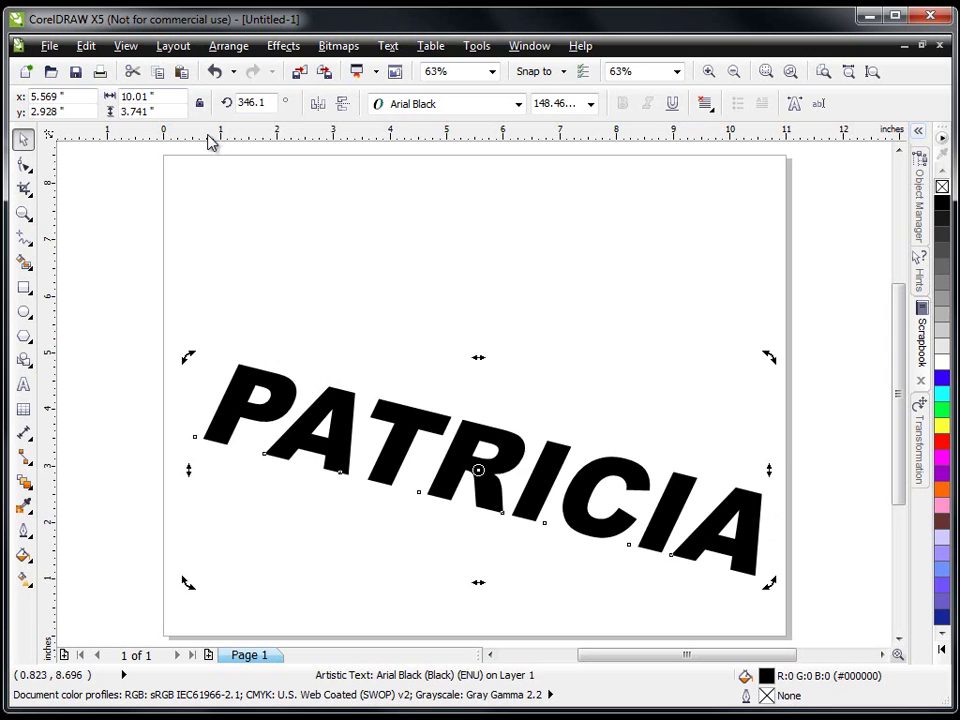
click(213, 71)
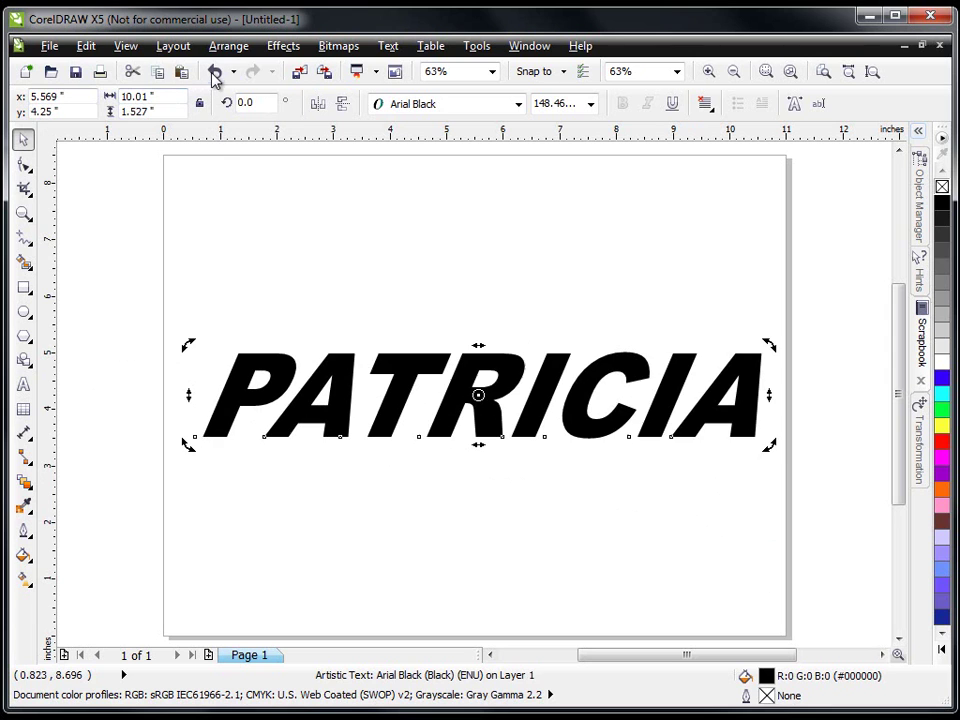
click(96, 270)
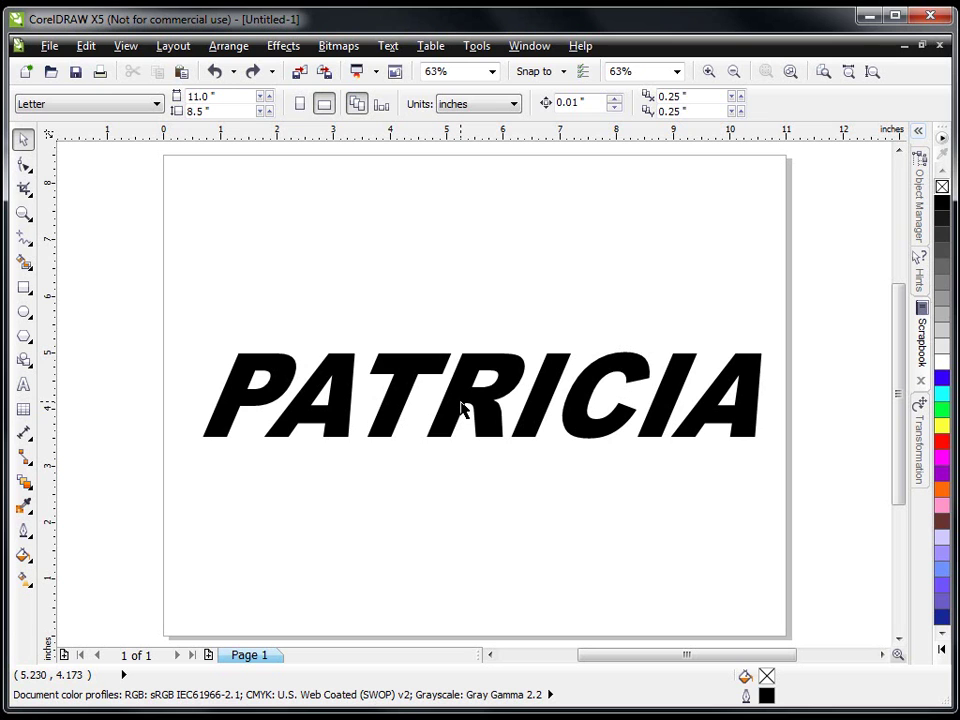
click(462, 408)
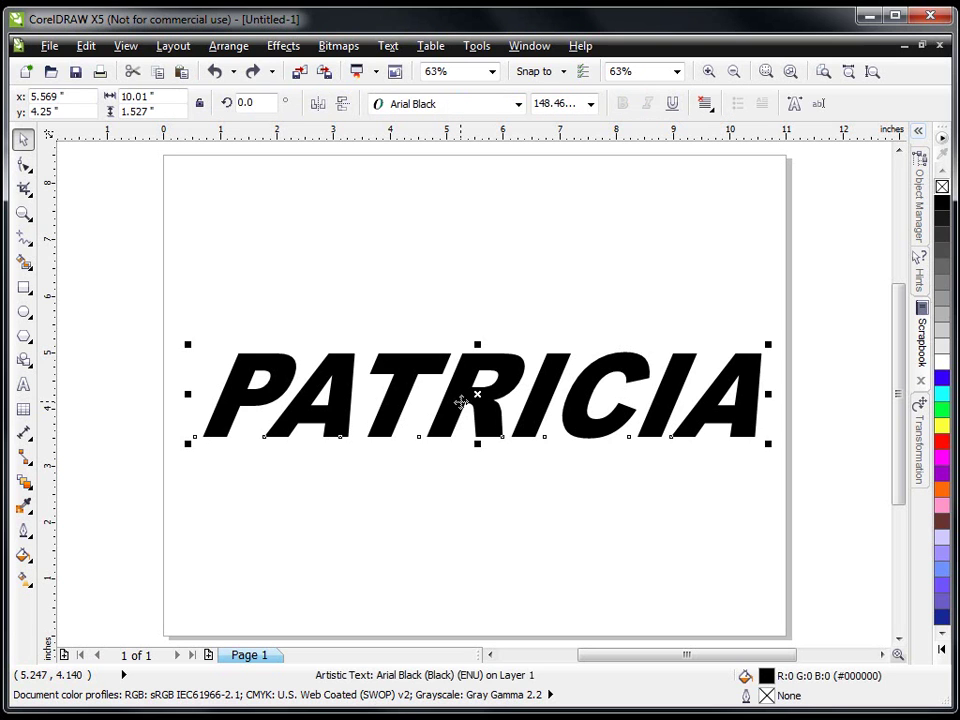
key(p)
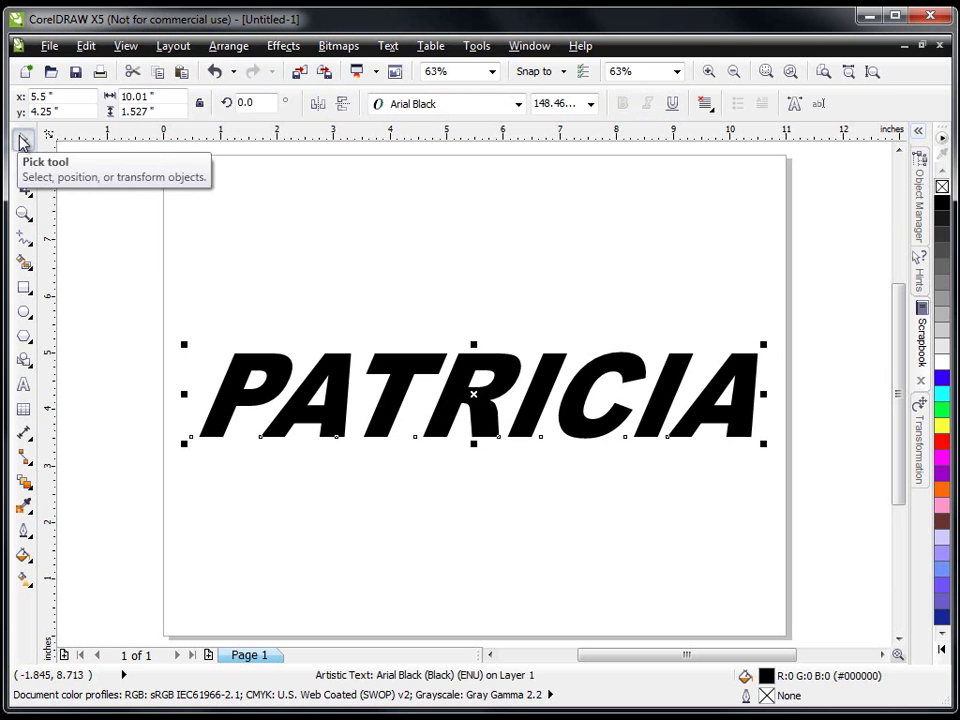
click(336, 257)
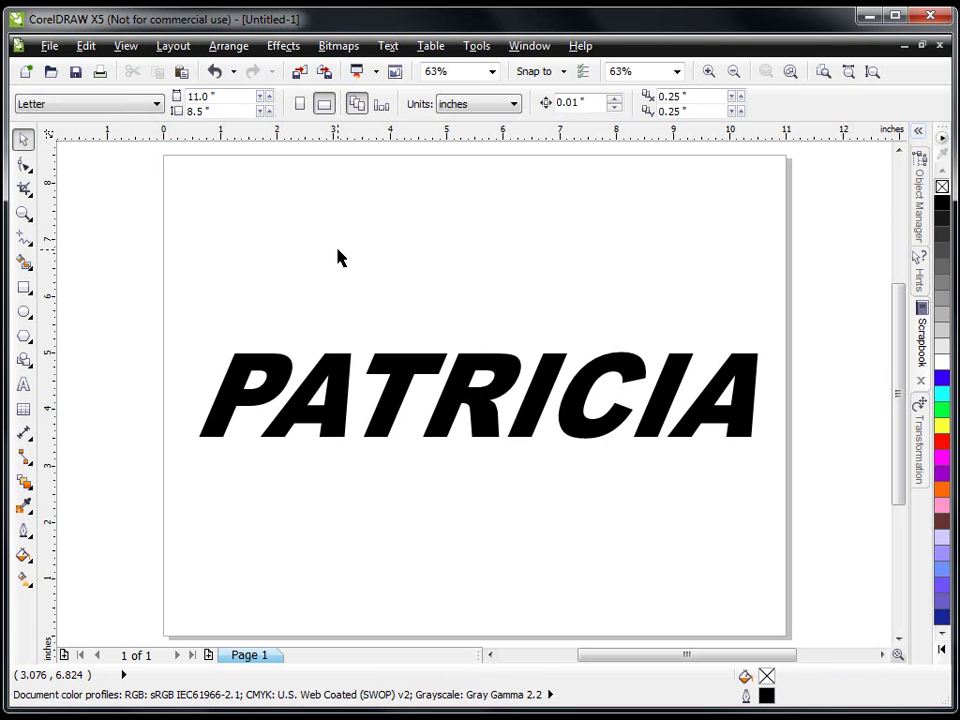
click(345, 393)
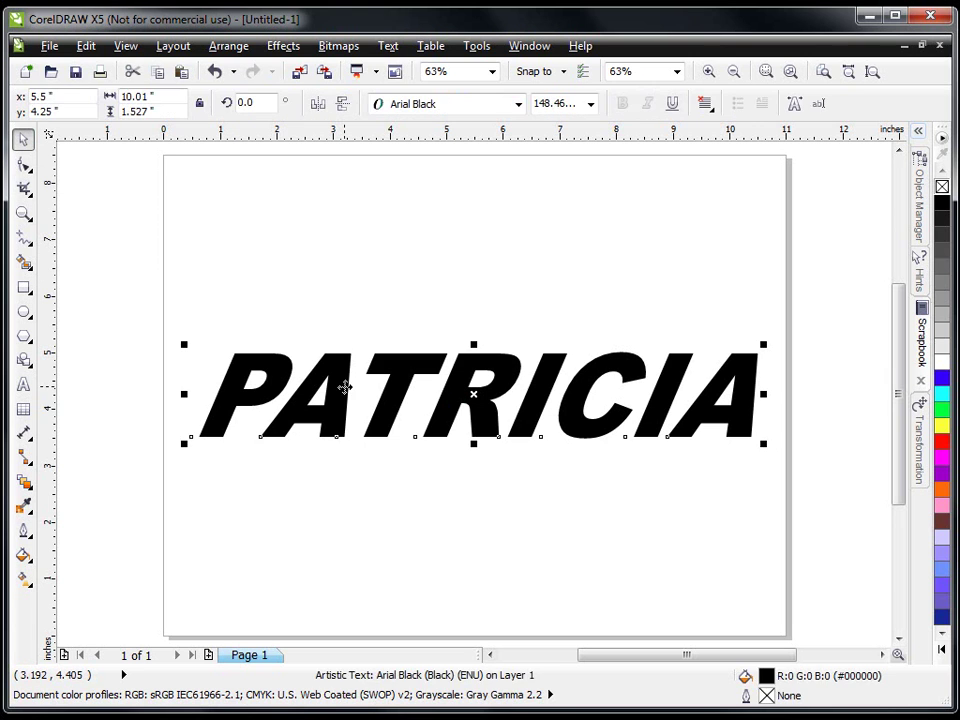
click(369, 530)
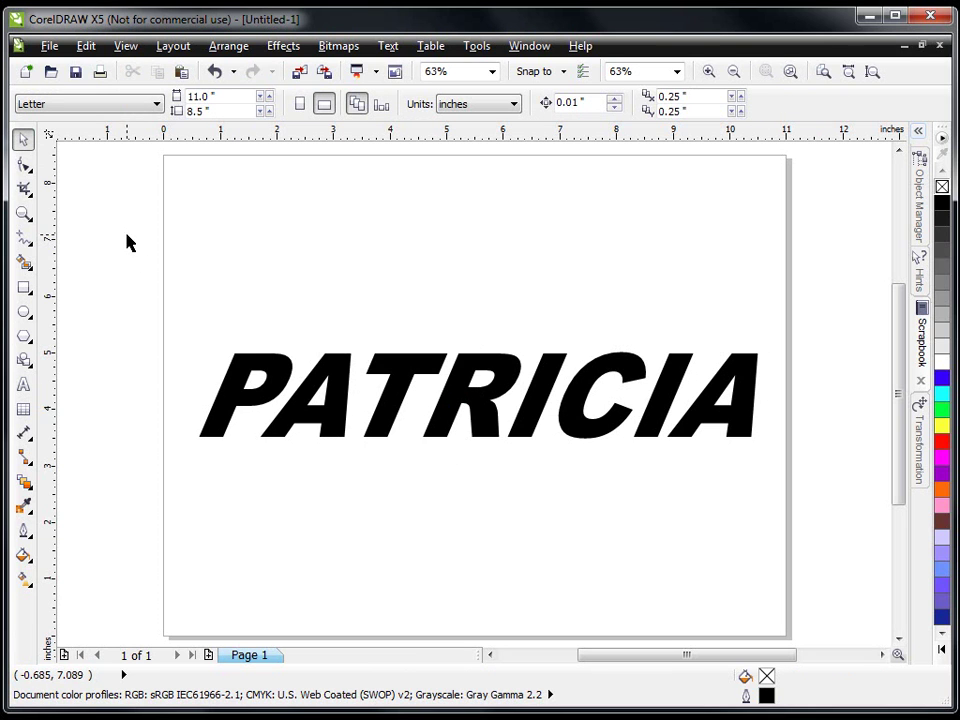
click(23, 310)
- Draw a small black-filled ellipse above PATRICIA, then undo moving both together
drag(424, 284, 480, 330)
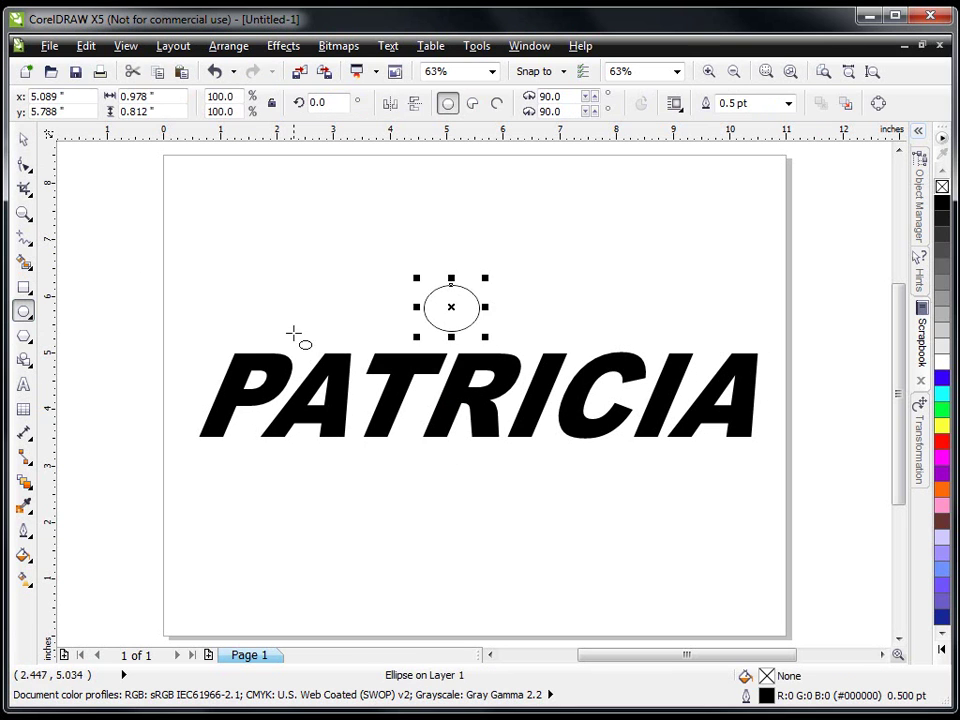
click(941, 203)
key(space)
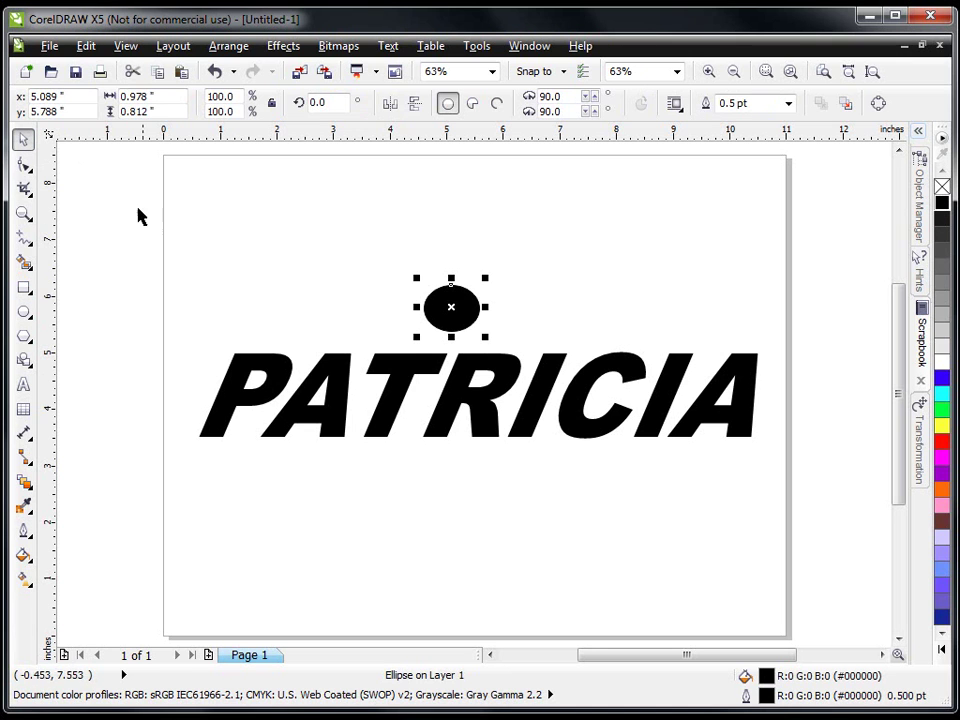
drag(150, 214, 812, 516)
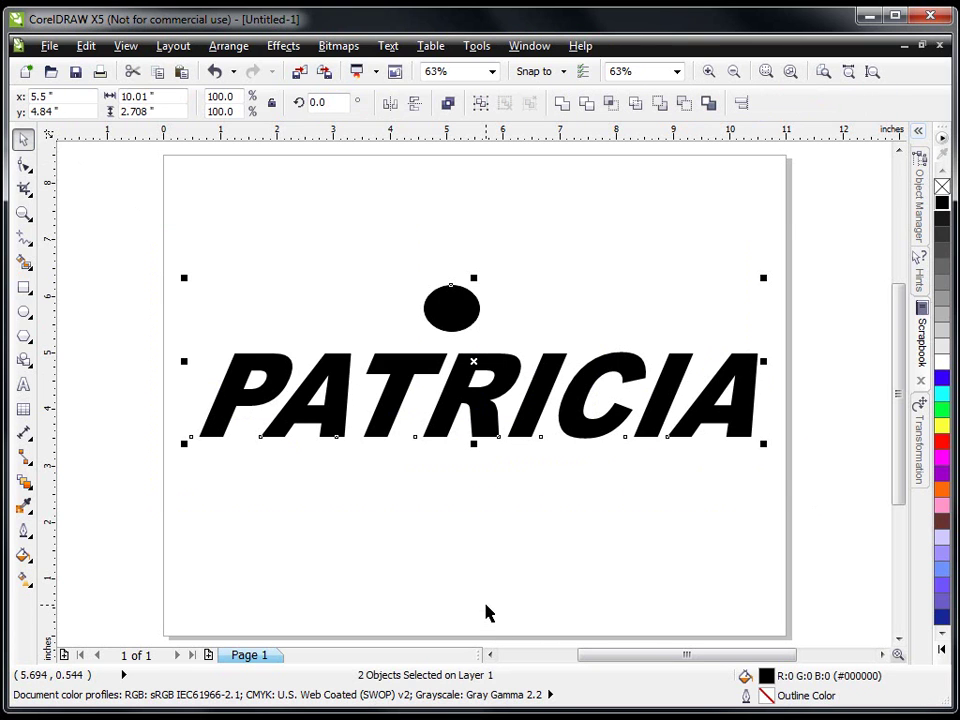
drag(497, 418, 510, 480)
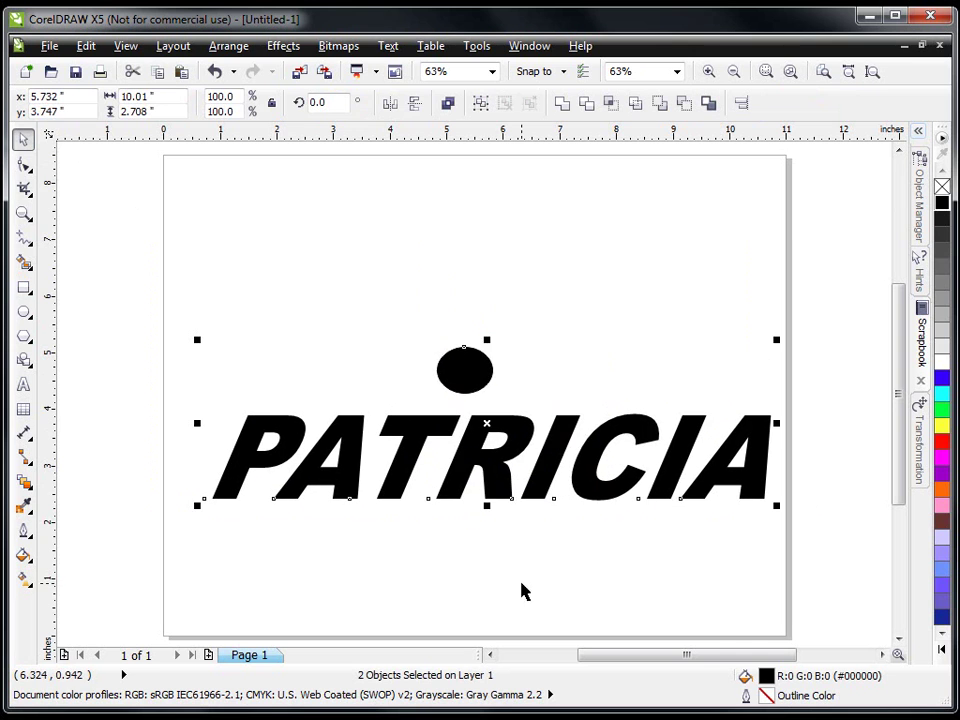
key(ctrl+z)
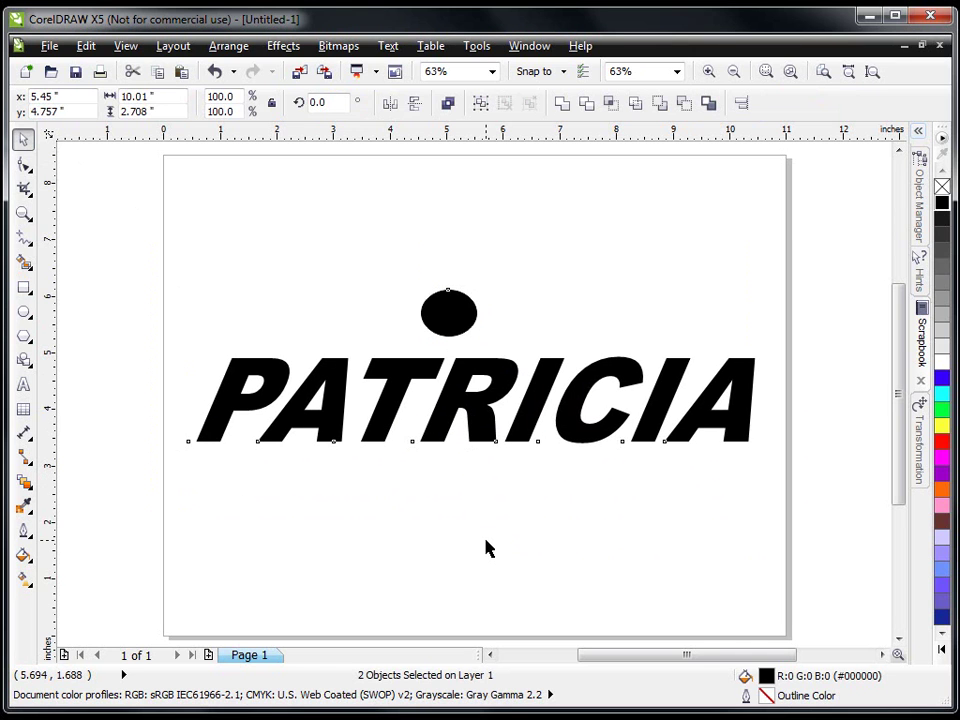
- Delete the black ellipse, leaving the slanted PATRICIA text alone and deselected
click(487, 548)
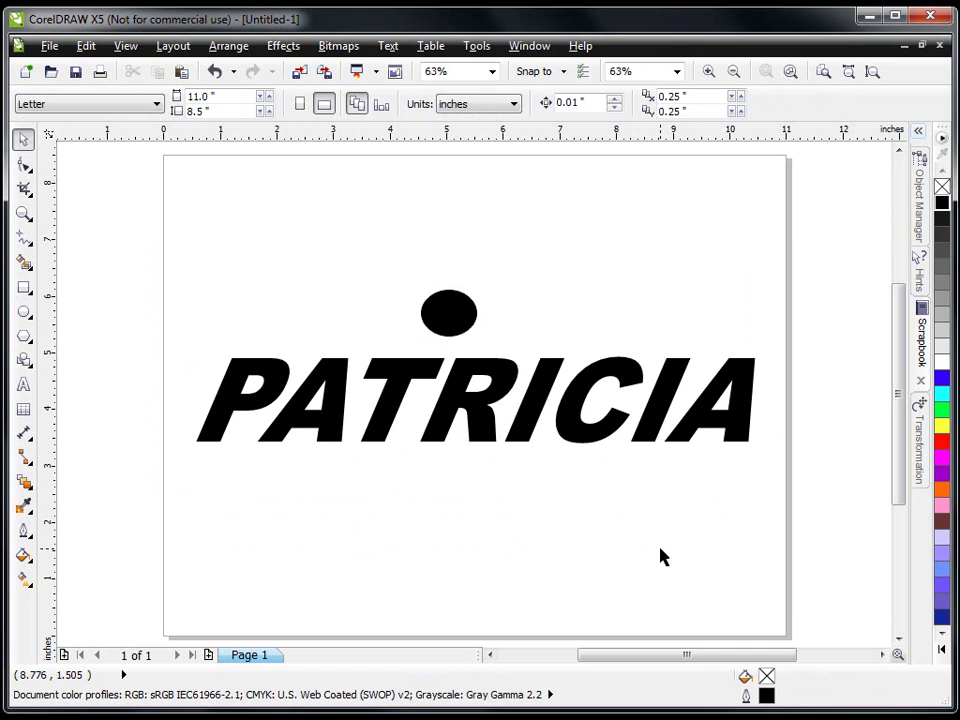
click(450, 313)
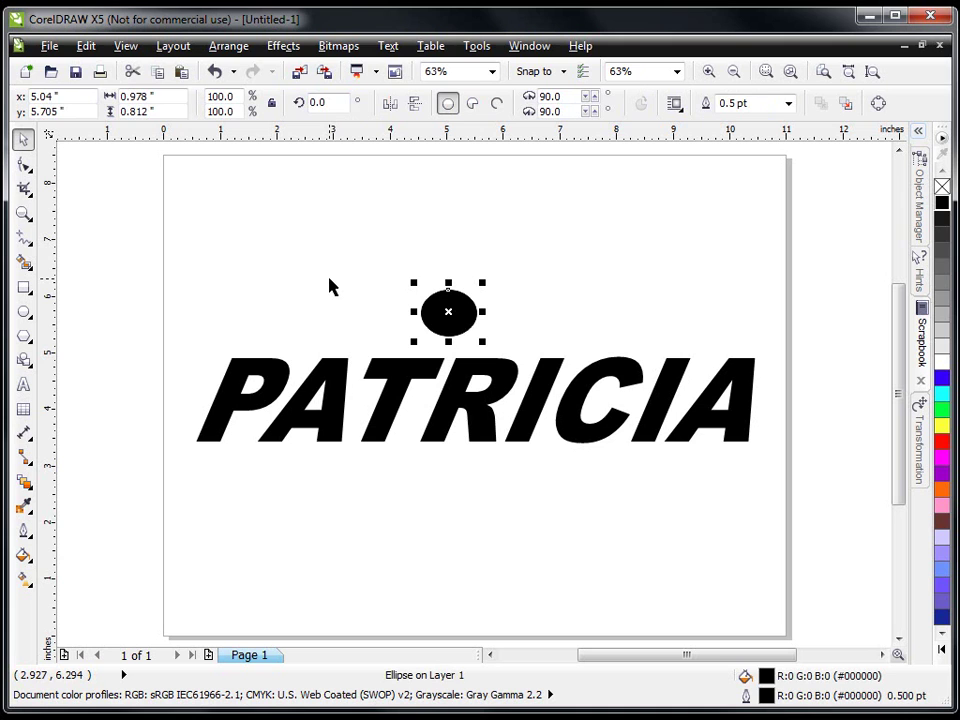
key(Delete)
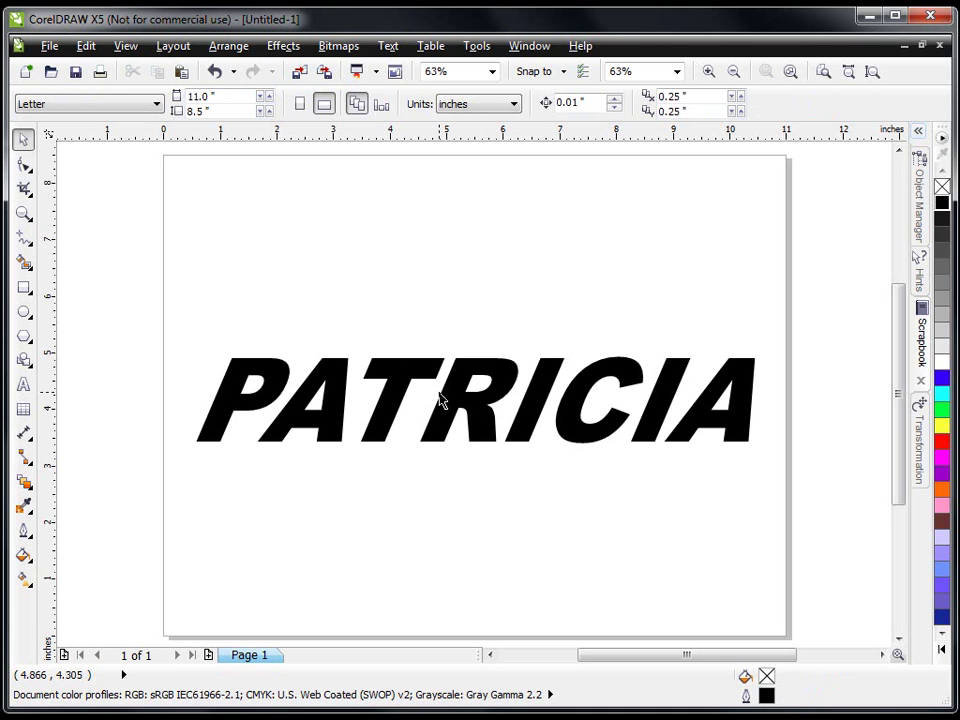
click(484, 428)
click(487, 530)
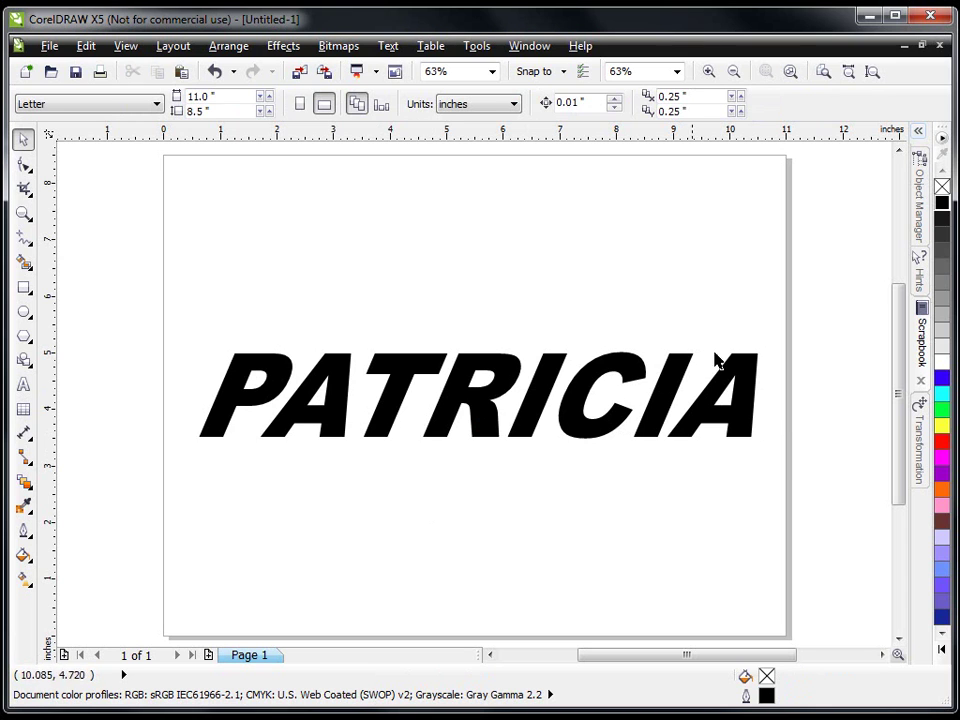
- Fill the slanted PATRICIA text light grey and give it a thin black outline
click(459, 393)
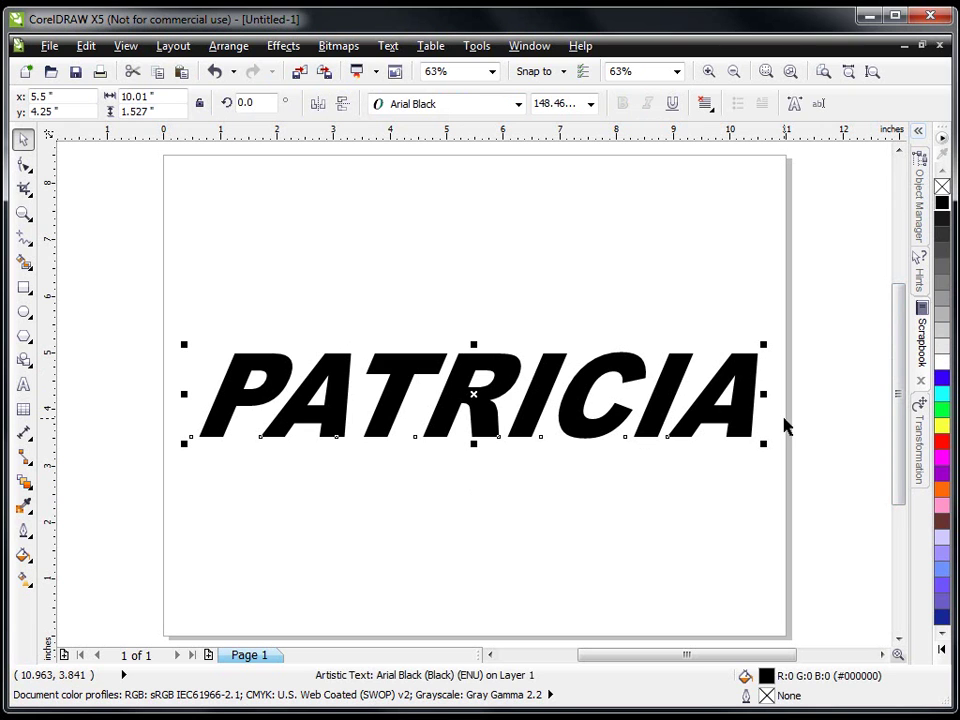
click(944, 347)
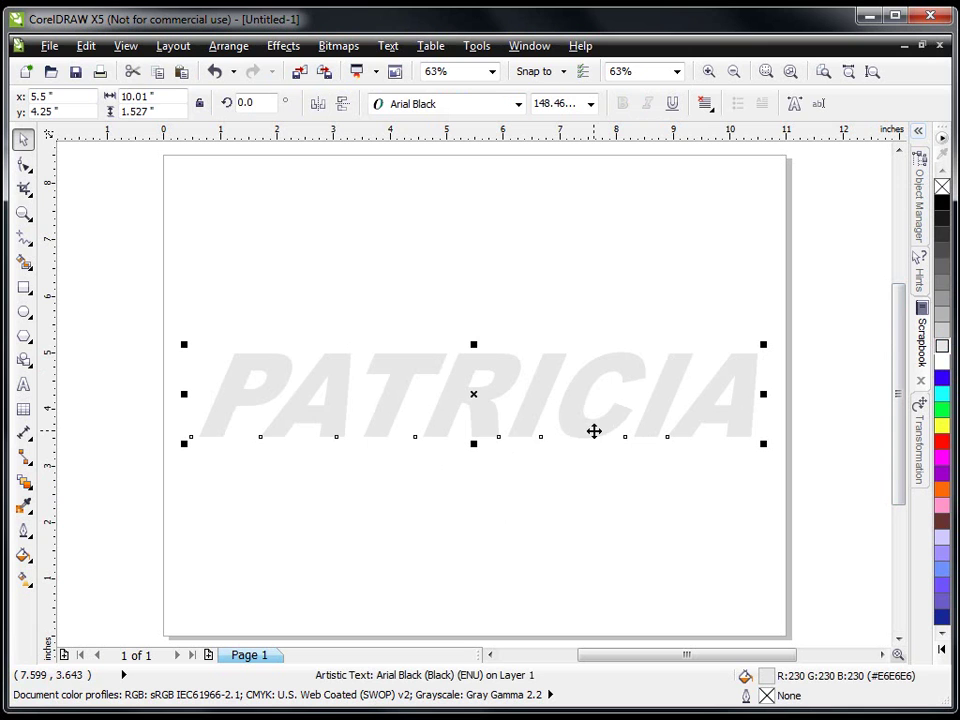
click(942, 441)
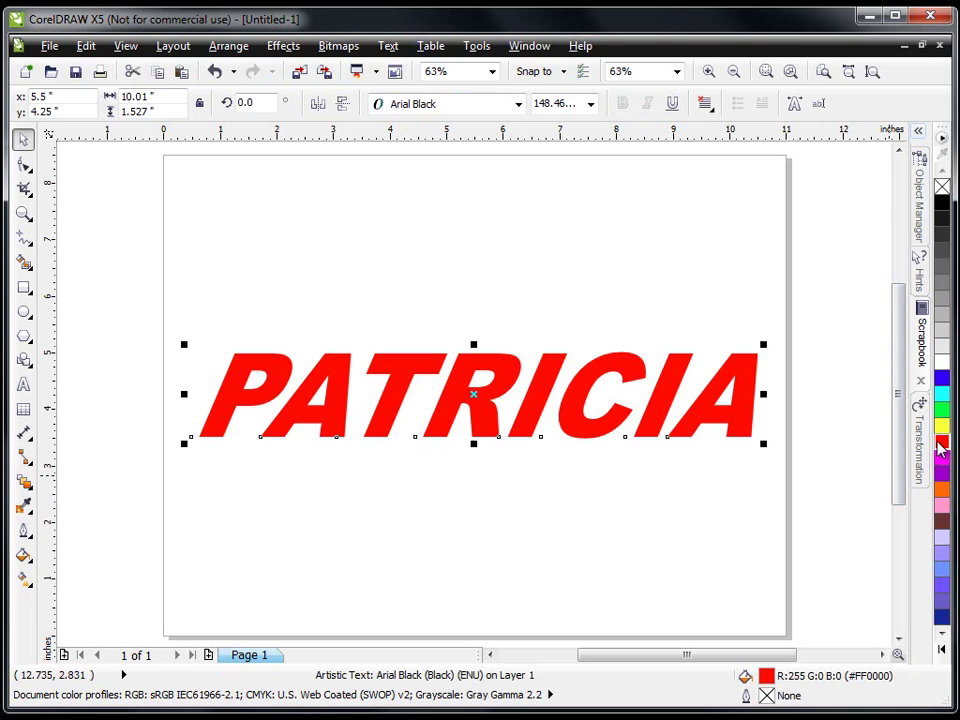
click(945, 335)
click(944, 355)
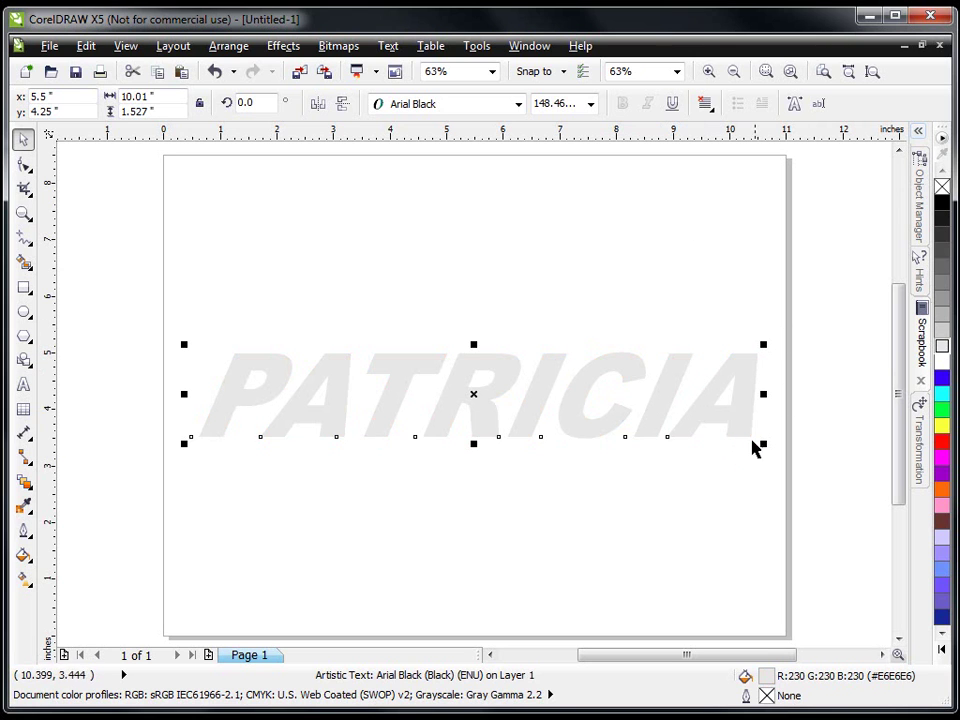
right_click(944, 202)
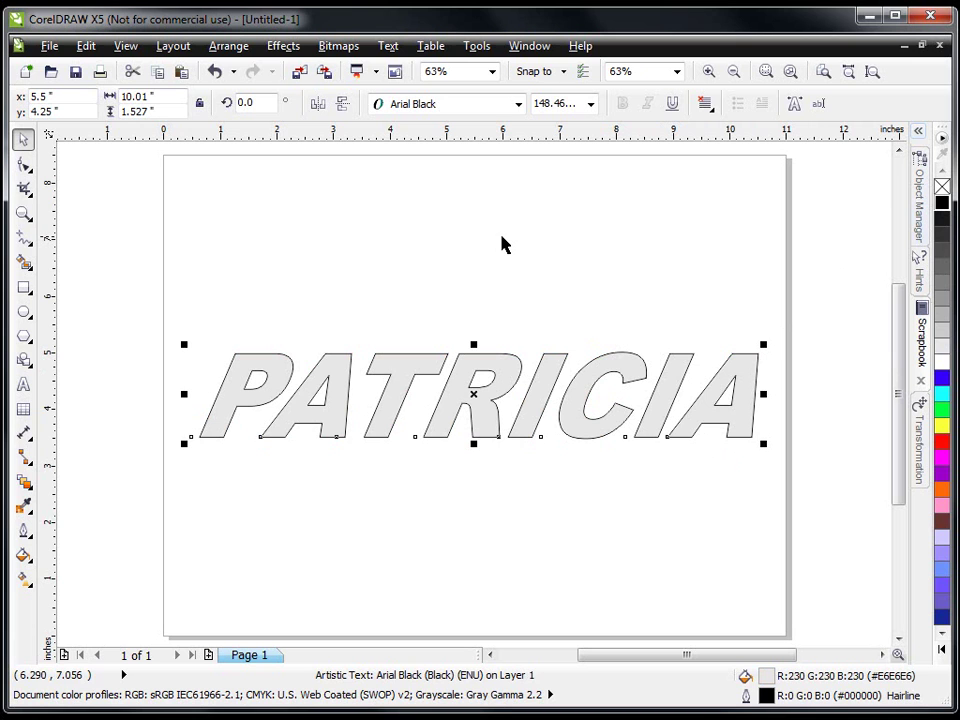
click(480, 289)
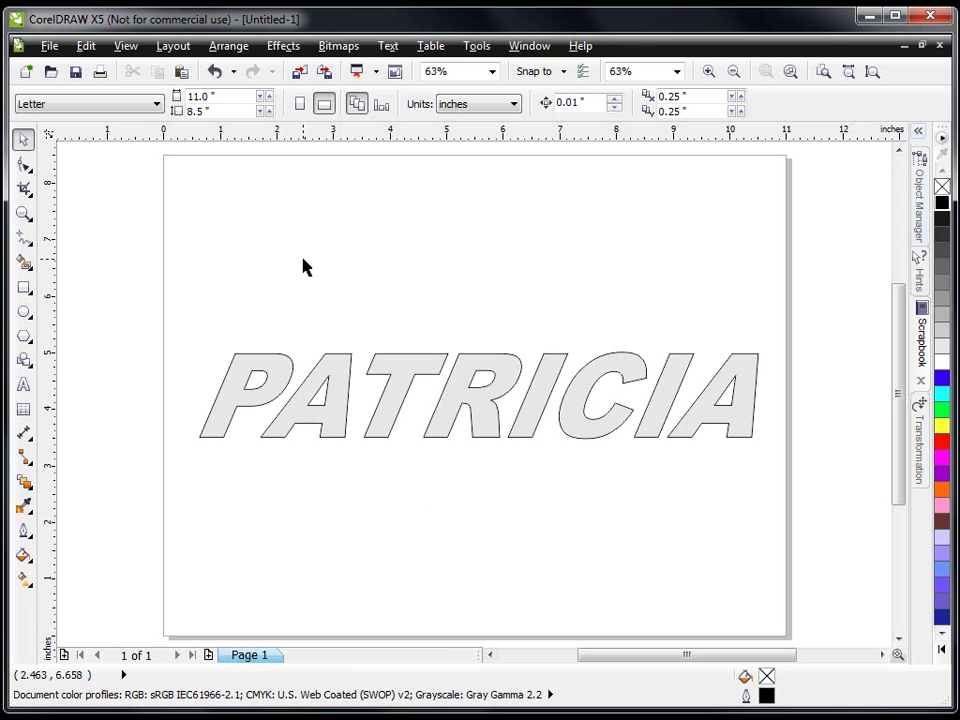
- Draw a thin rectangle, about 10.272 × 0.547 in, just under PATRICIA and nudge it slightly left
click(25, 290)
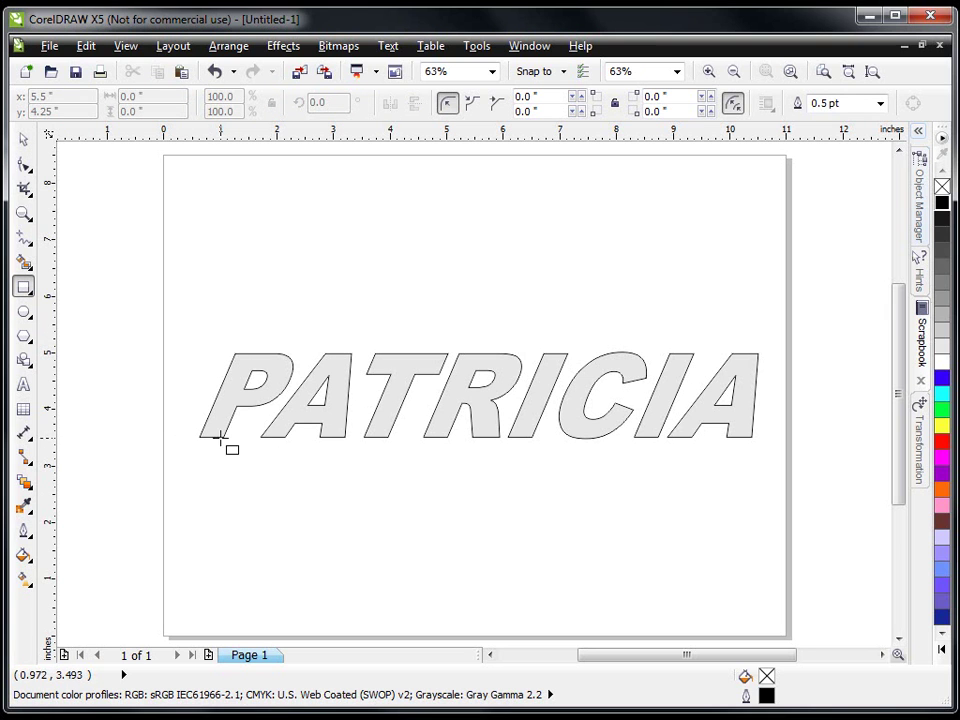
drag(189, 435, 770, 466)
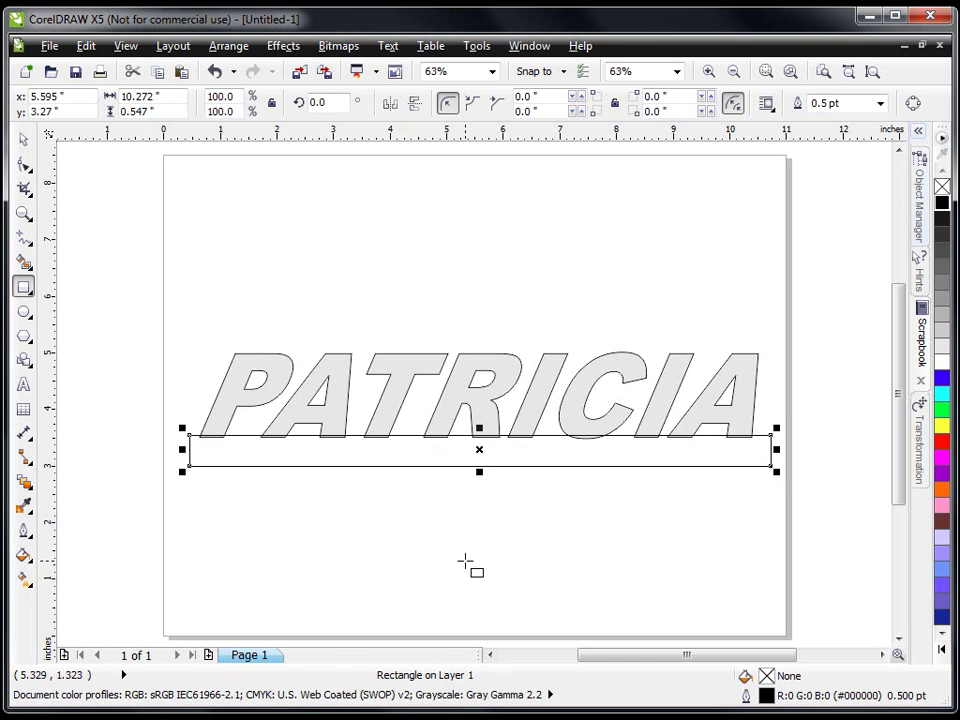
key(Left)
key(Left)
key(Left)
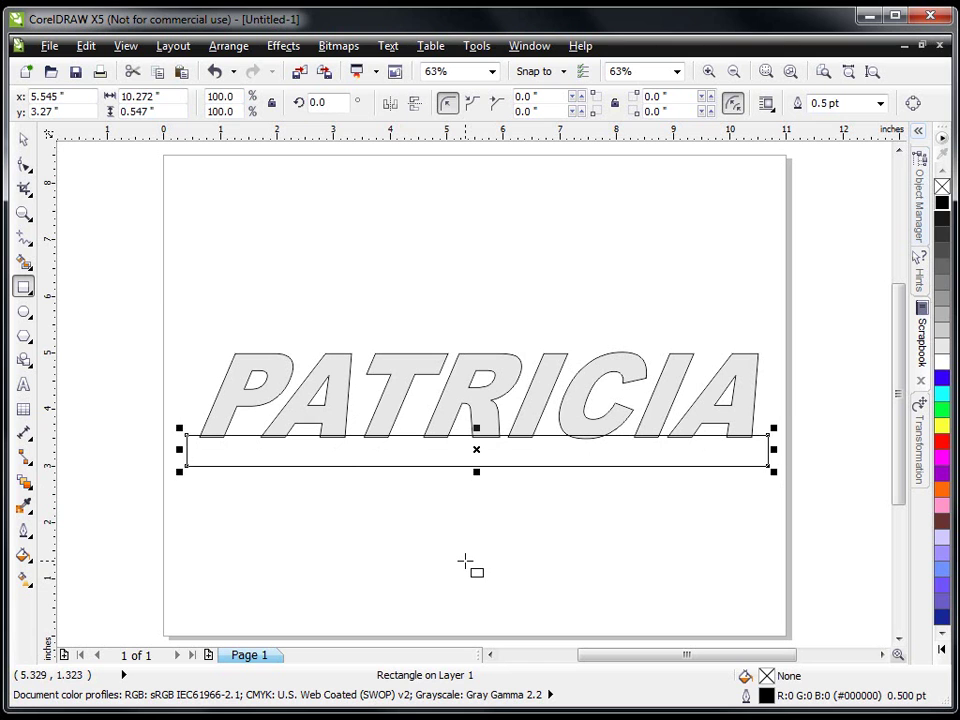
click(26, 144)
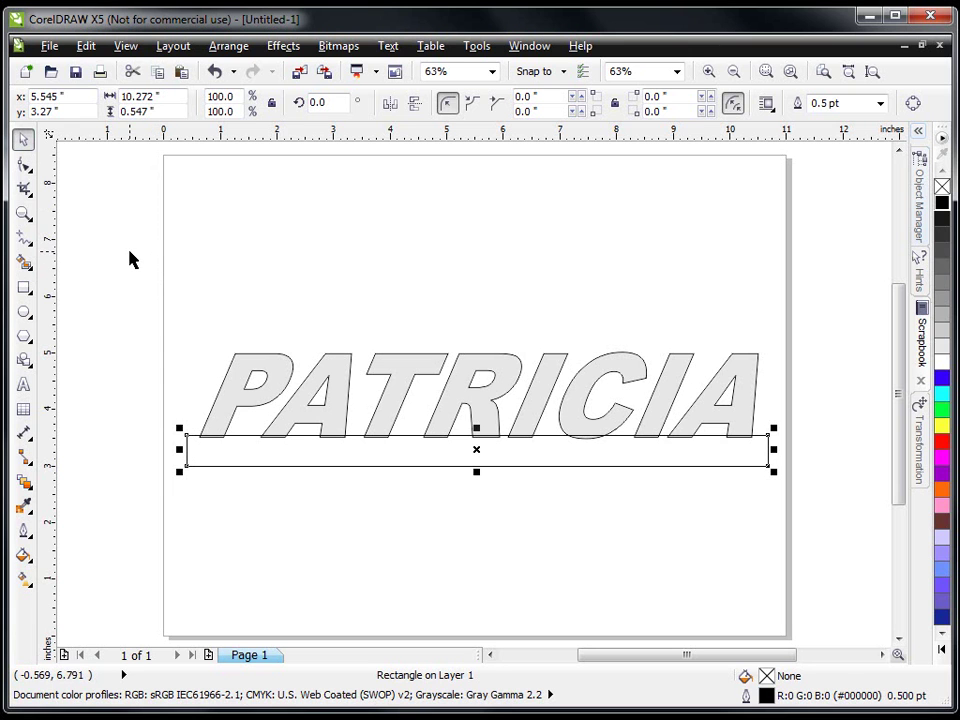
- Select both PATRICIA and the thin rectangle and weld them into one curve object
drag(129, 252, 843, 538)
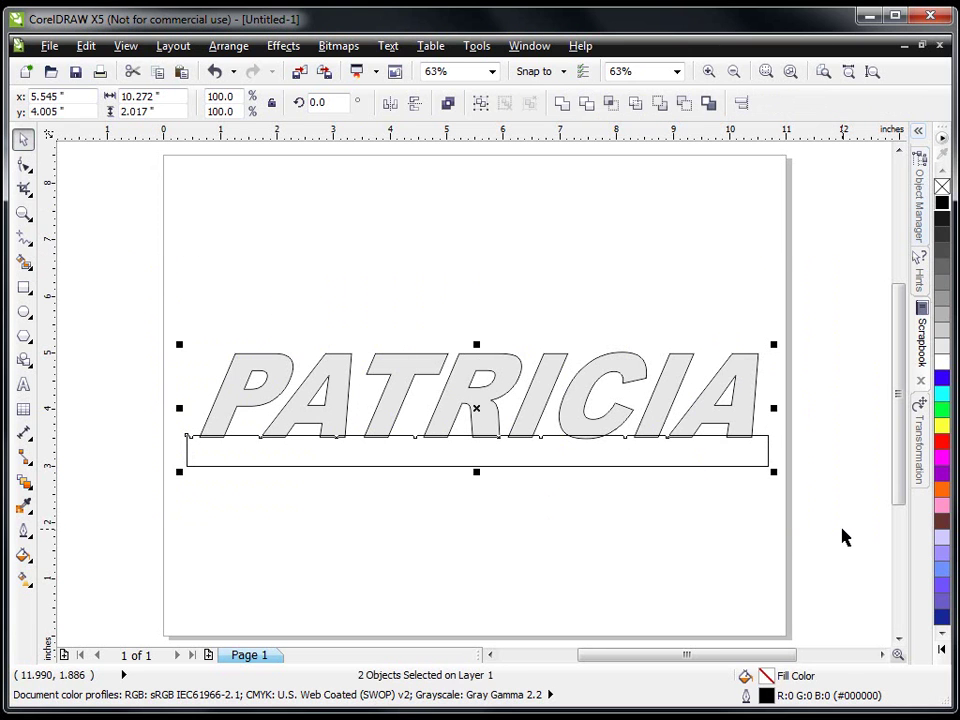
click(563, 111)
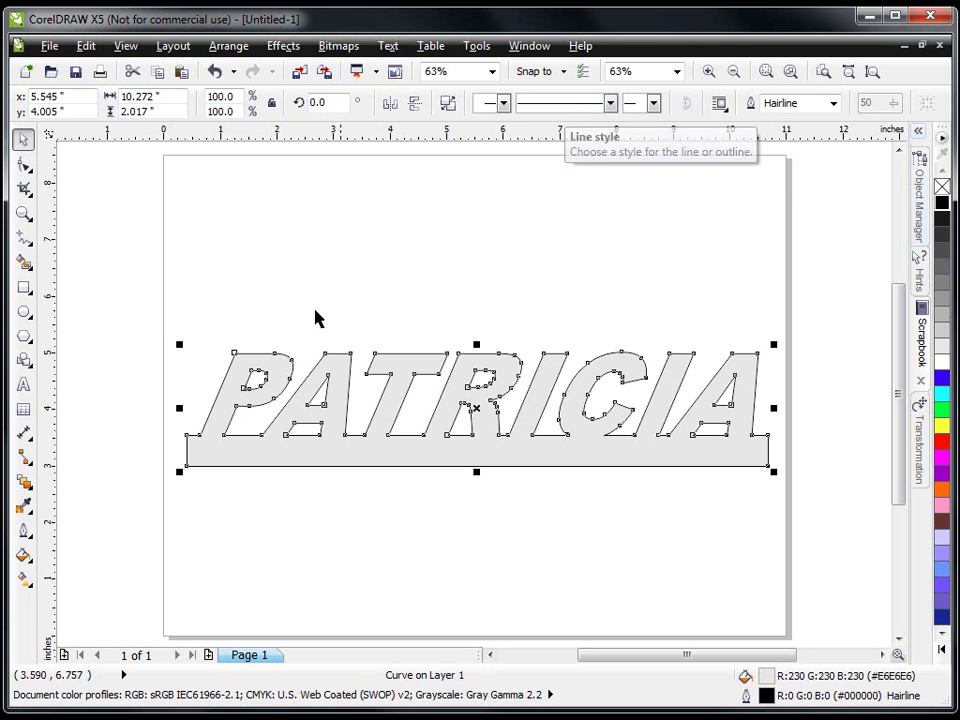
click(425, 560)
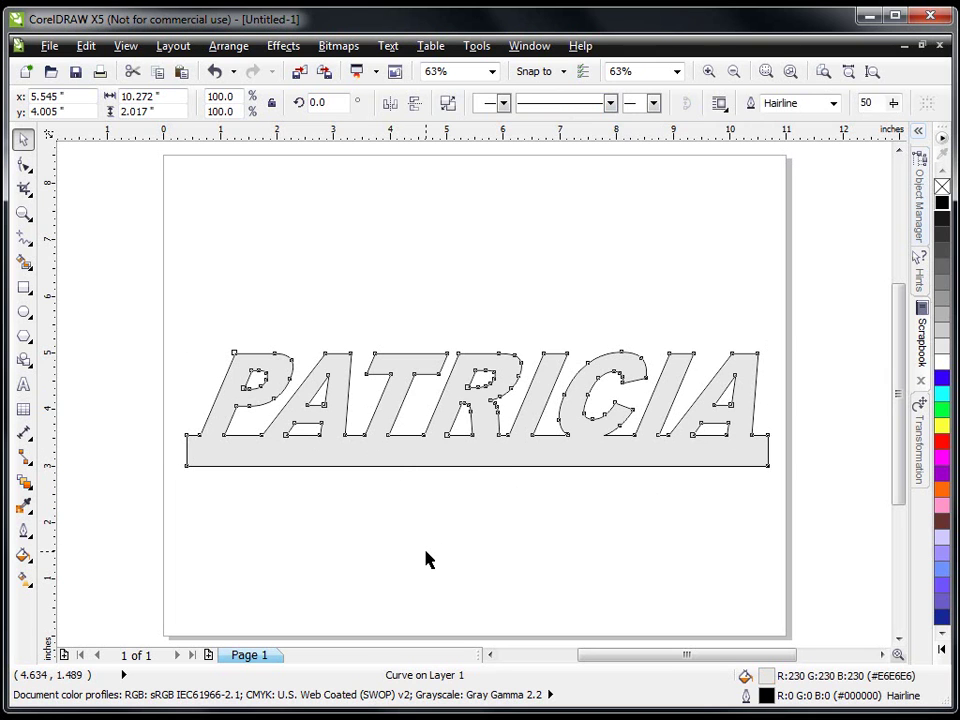
click(425, 560)
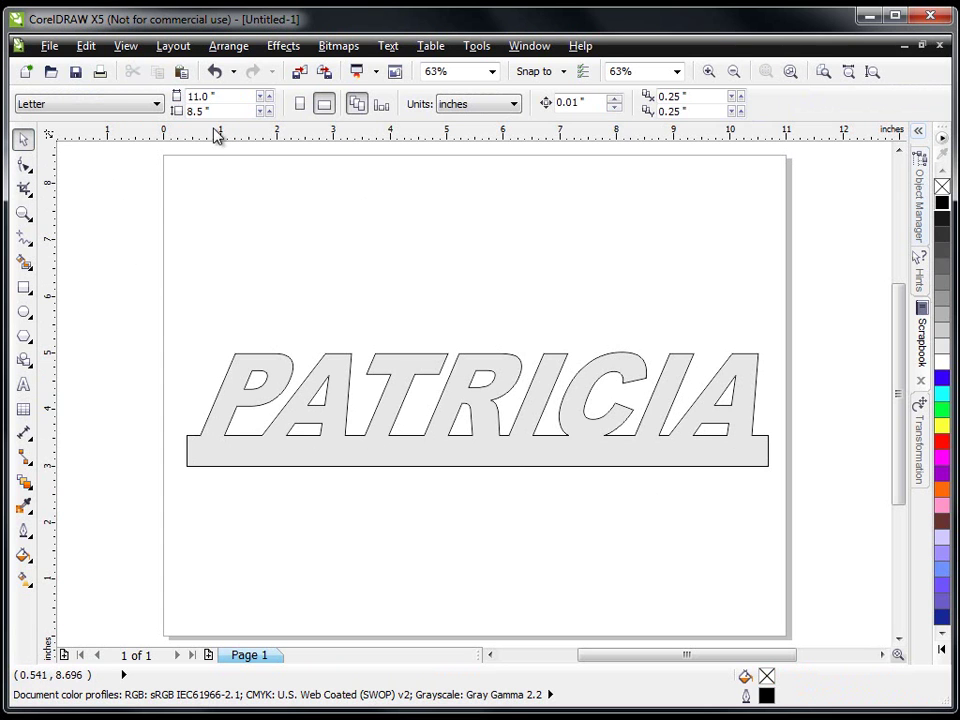
click(214, 72)
click(170, 287)
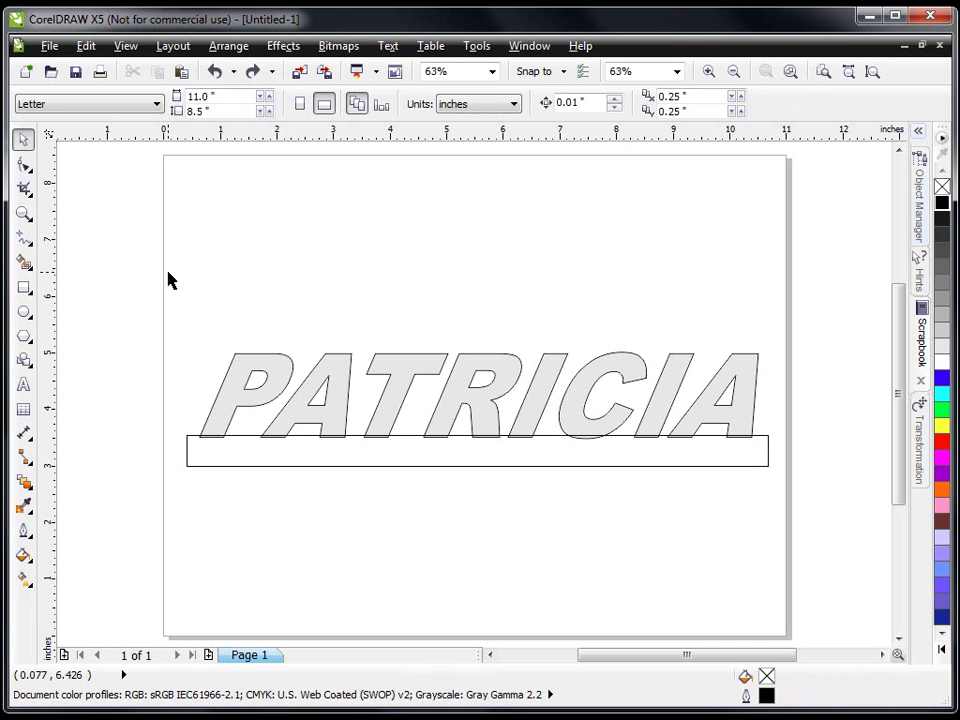
drag(168, 272, 824, 530)
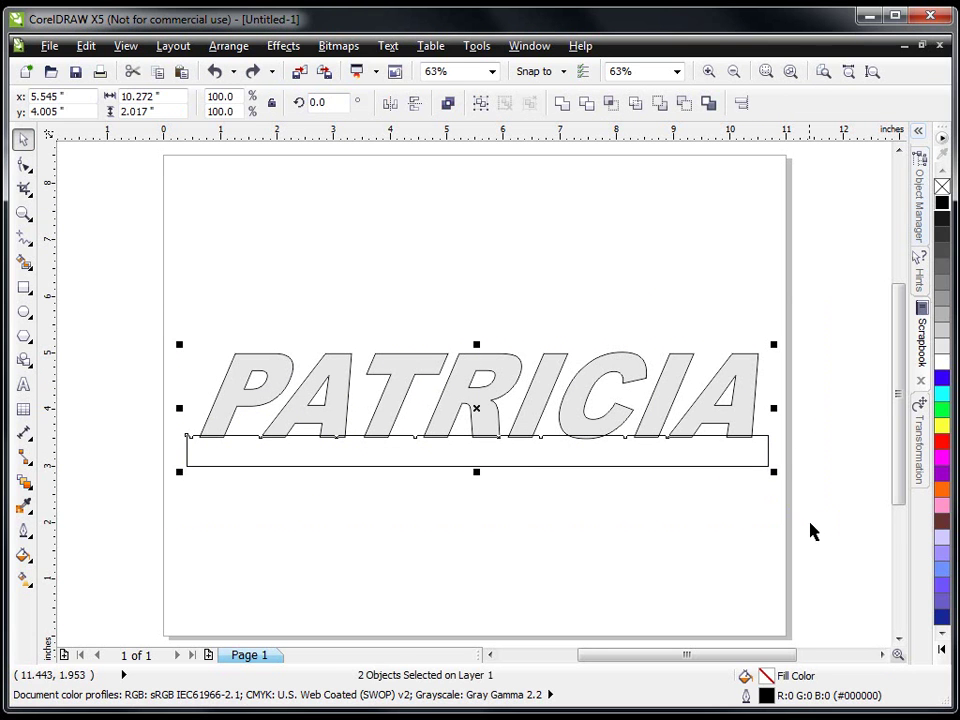
click(563, 104)
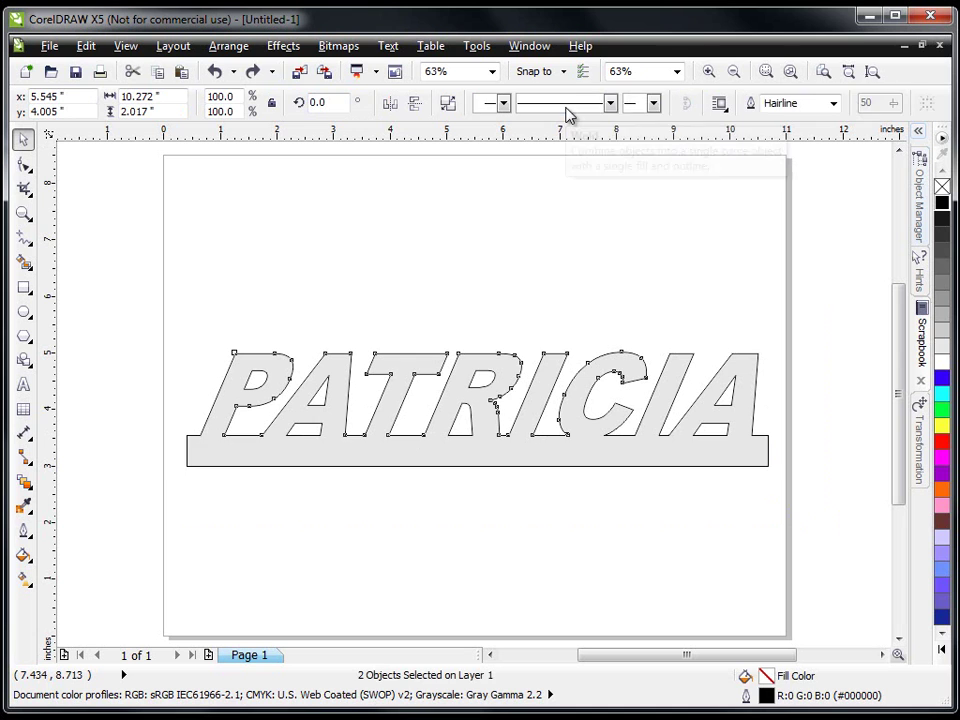
click(351, 262)
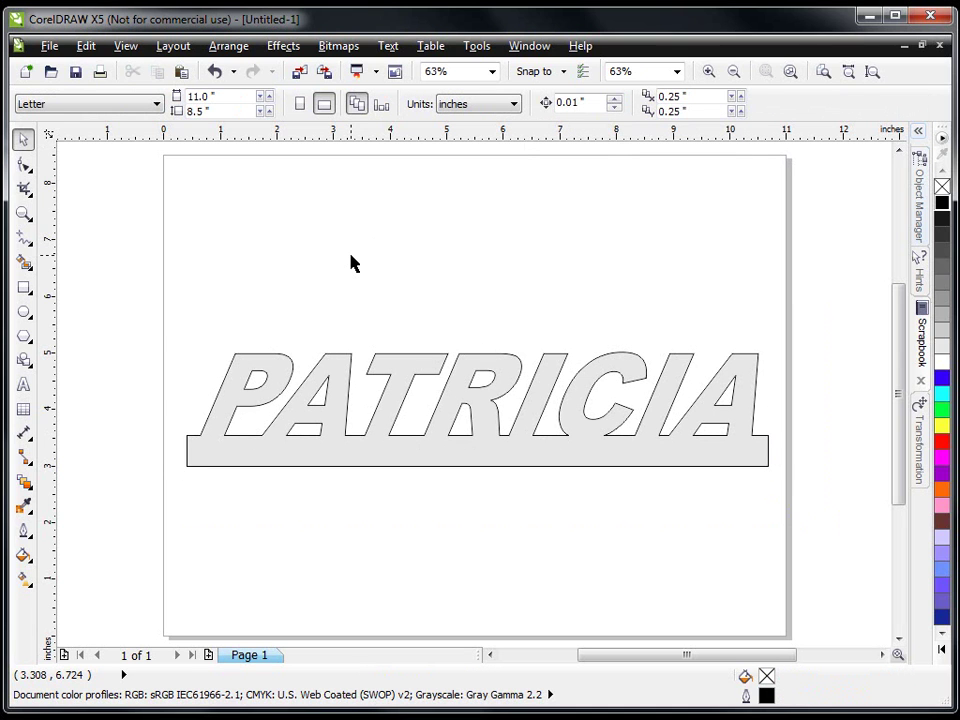
- Draw a 10.62 × 1.789 in rectangle below the welded text and fill it light grey
click(24, 286)
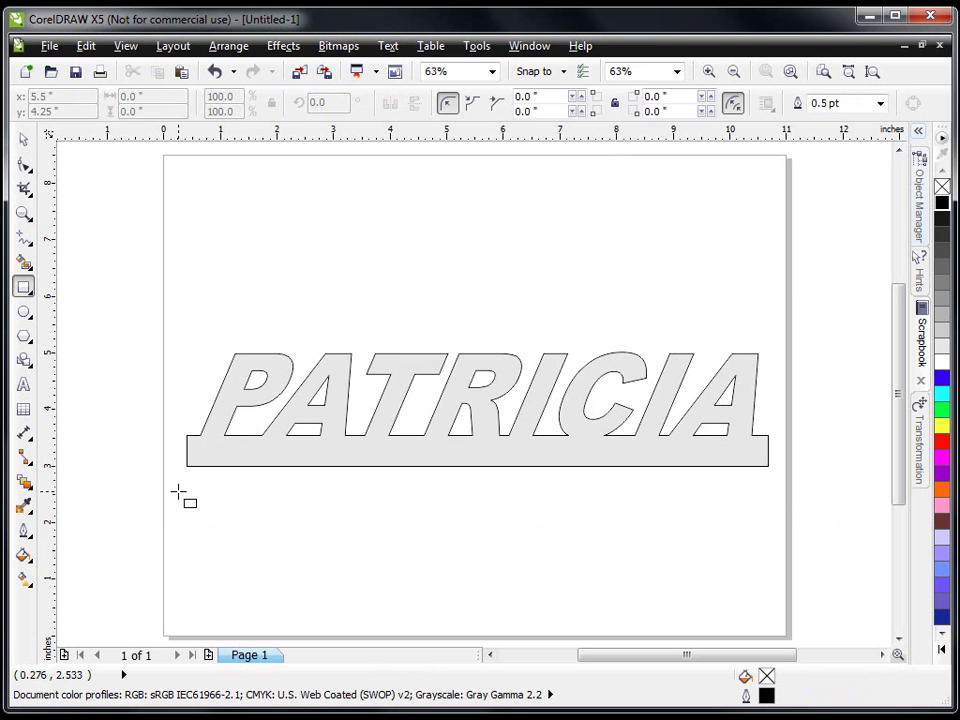
drag(178, 491, 779, 591)
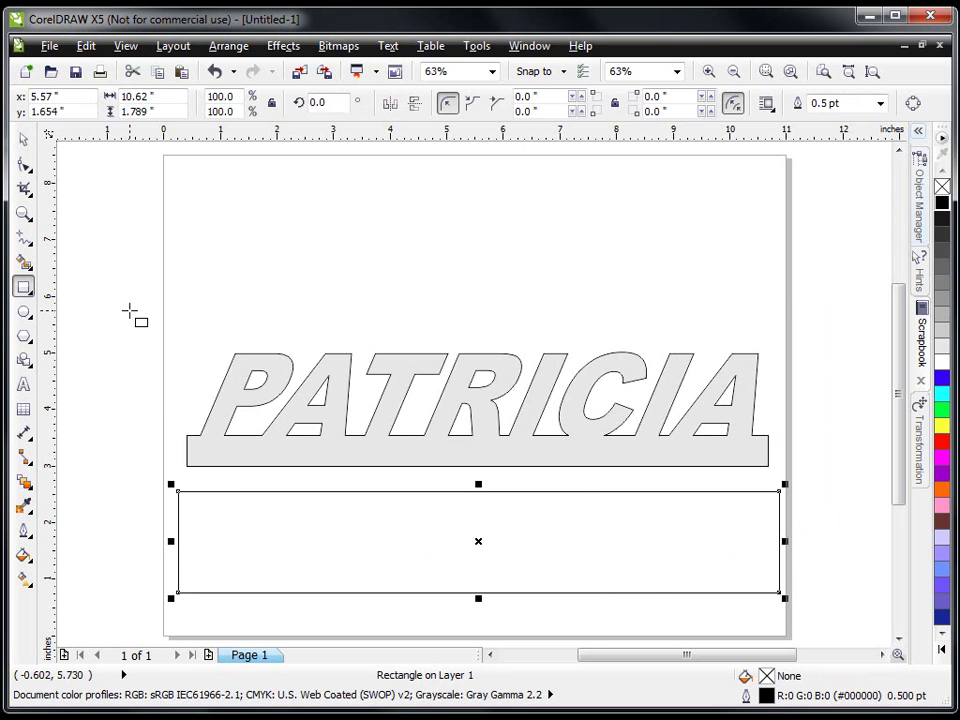
click(942, 345)
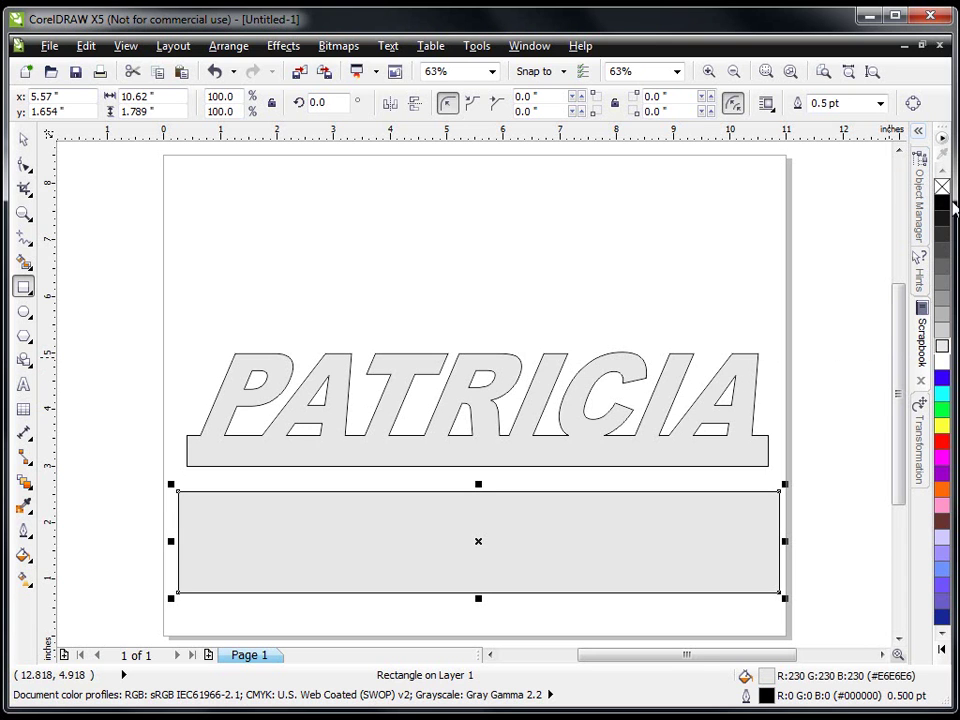